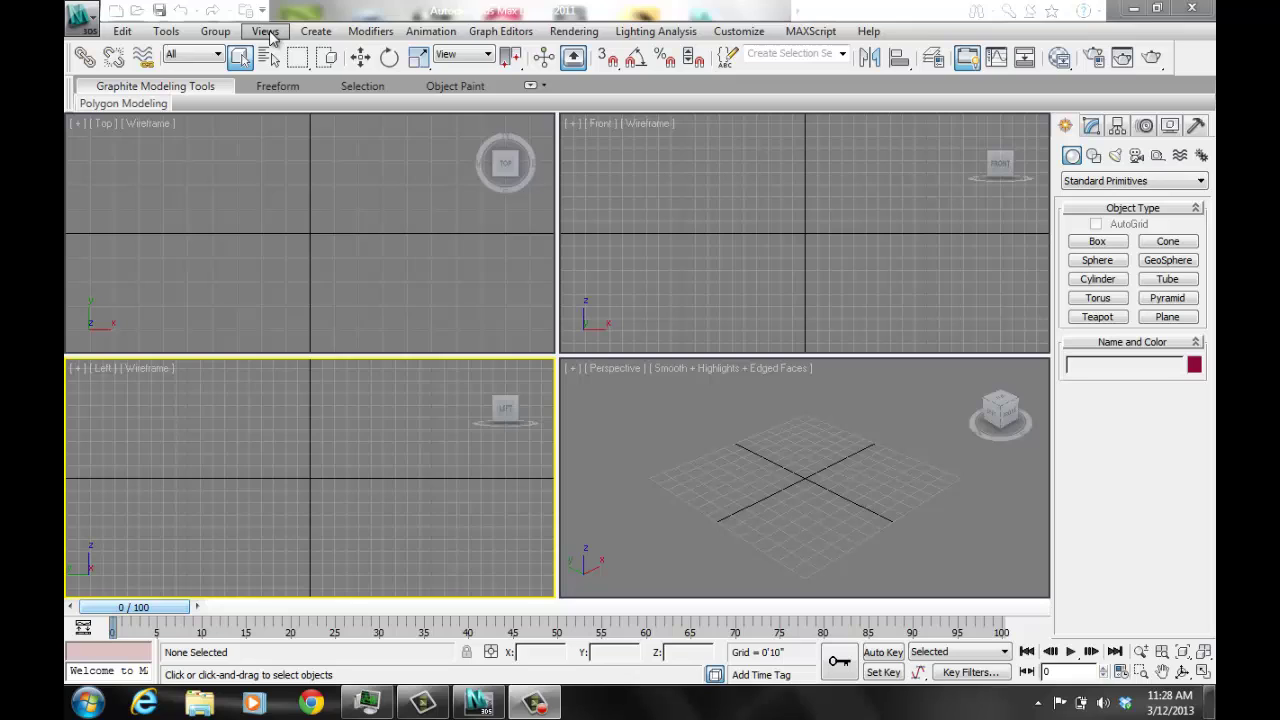
Bring up the Views menu's Viewport Background options in the empty four-view scene
{"action": "left_click", "coordinate": [266, 31]}
{"action": "mouse_move", "coordinate": [324, 368]}
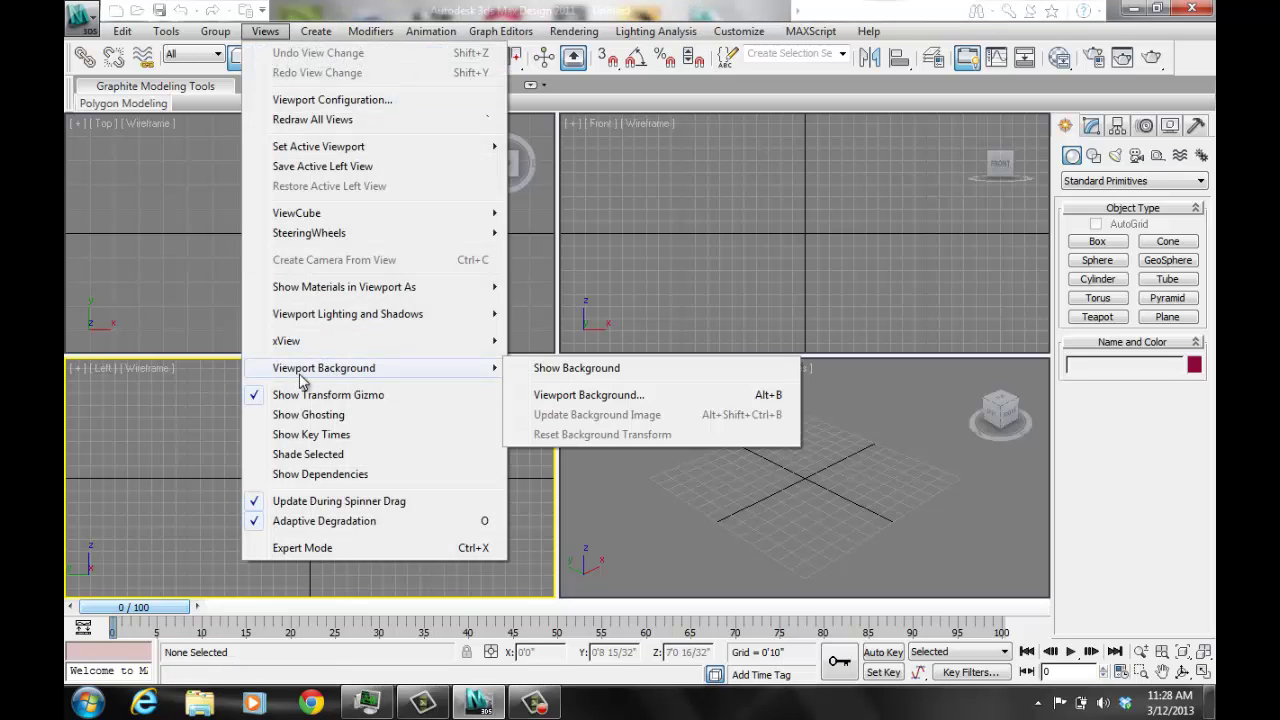
Load images.jpg from the Desktop as the viewport background image
{"action": "left_click", "coordinate": [594, 400]}
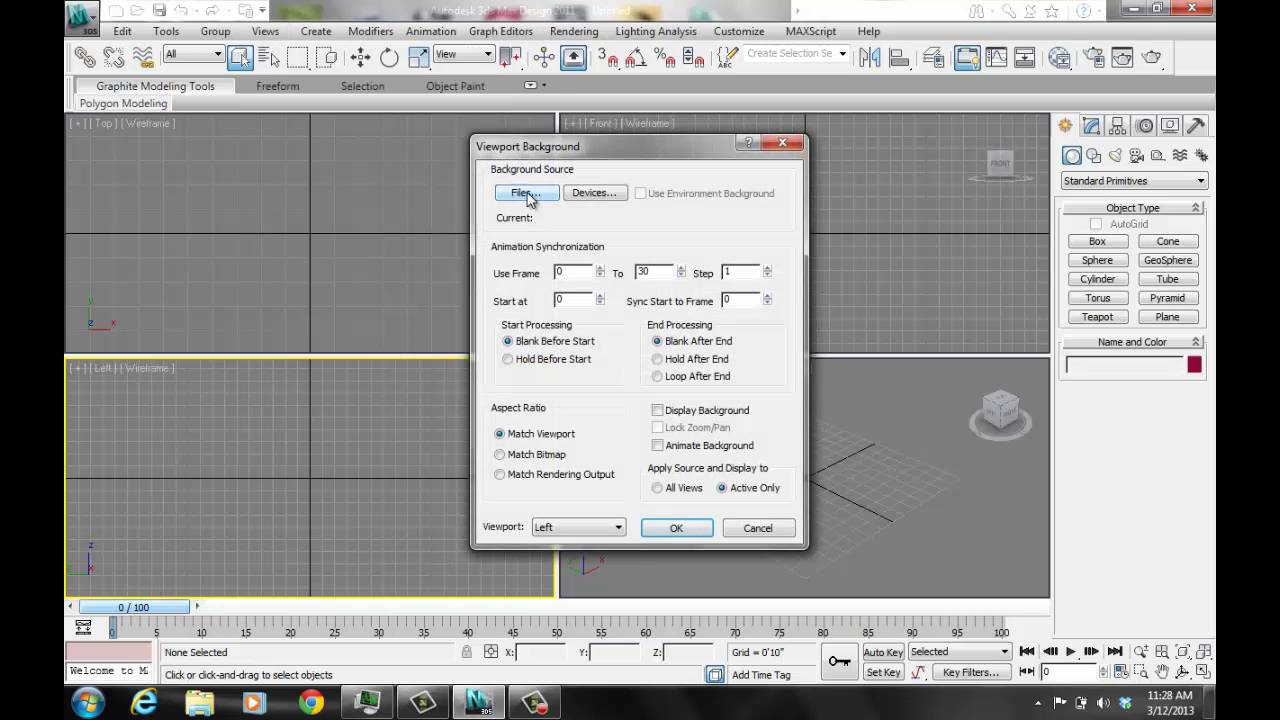
{"action": "left_click", "coordinate": [527, 193]}
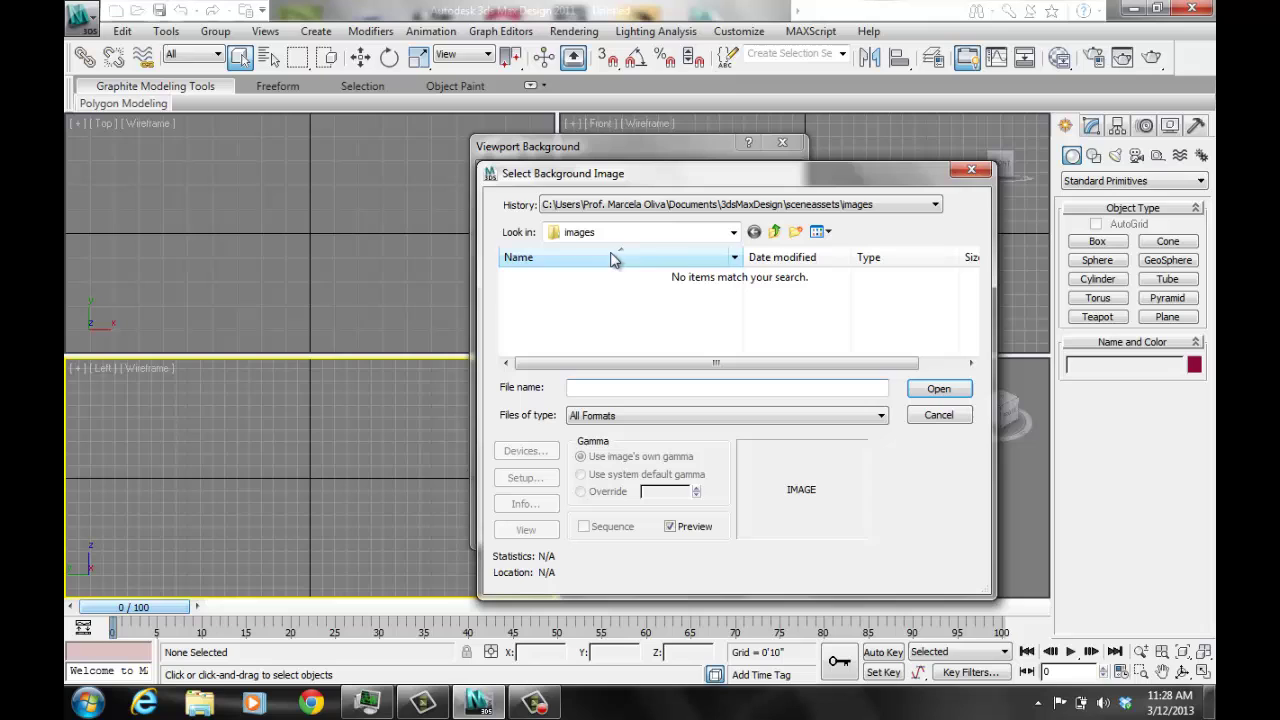
{"action": "left_click", "coordinate": [734, 233]}
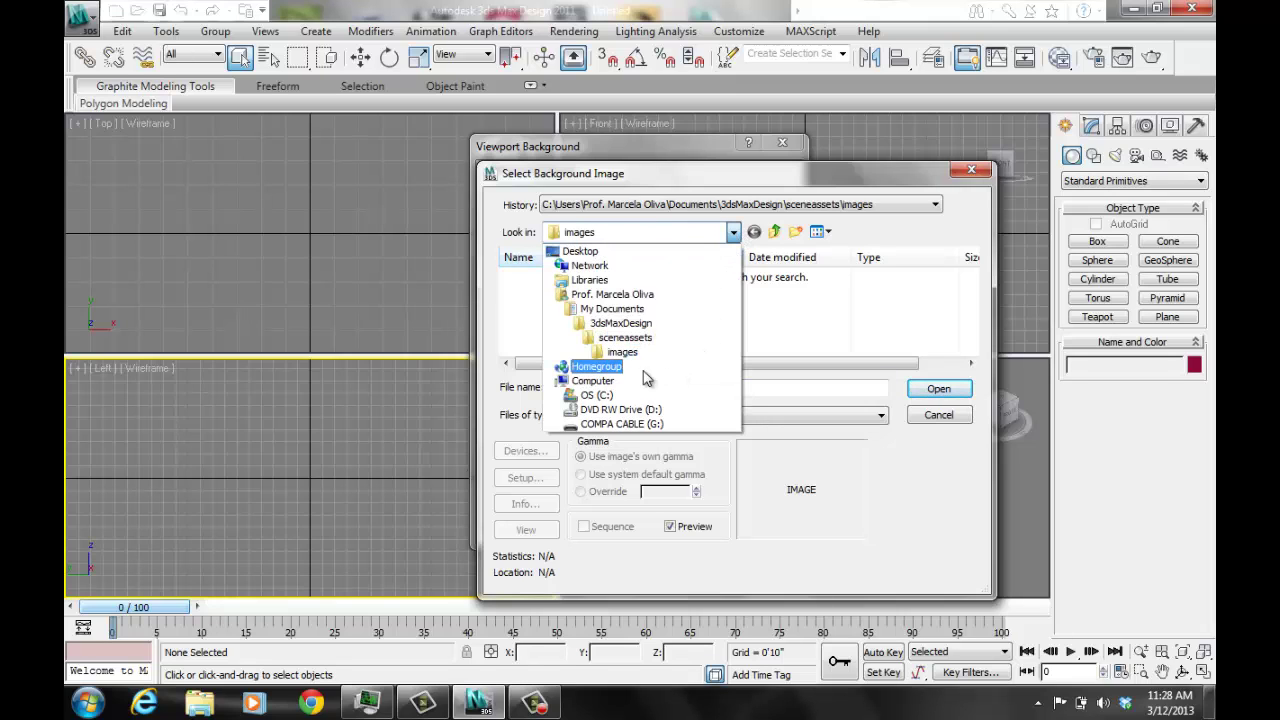
{"action": "left_click", "coordinate": [604, 254]}
{"action": "left_click", "coordinate": [768, 345]}
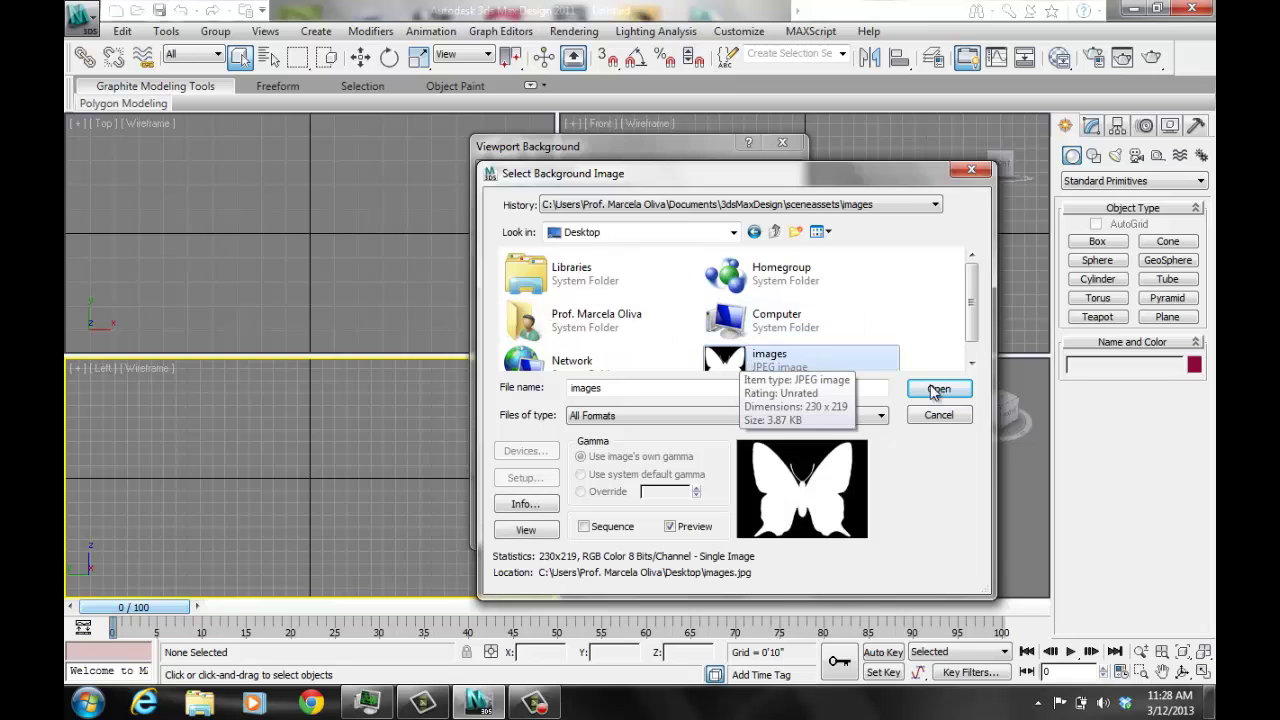
{"action": "left_click", "coordinate": [939, 389]}
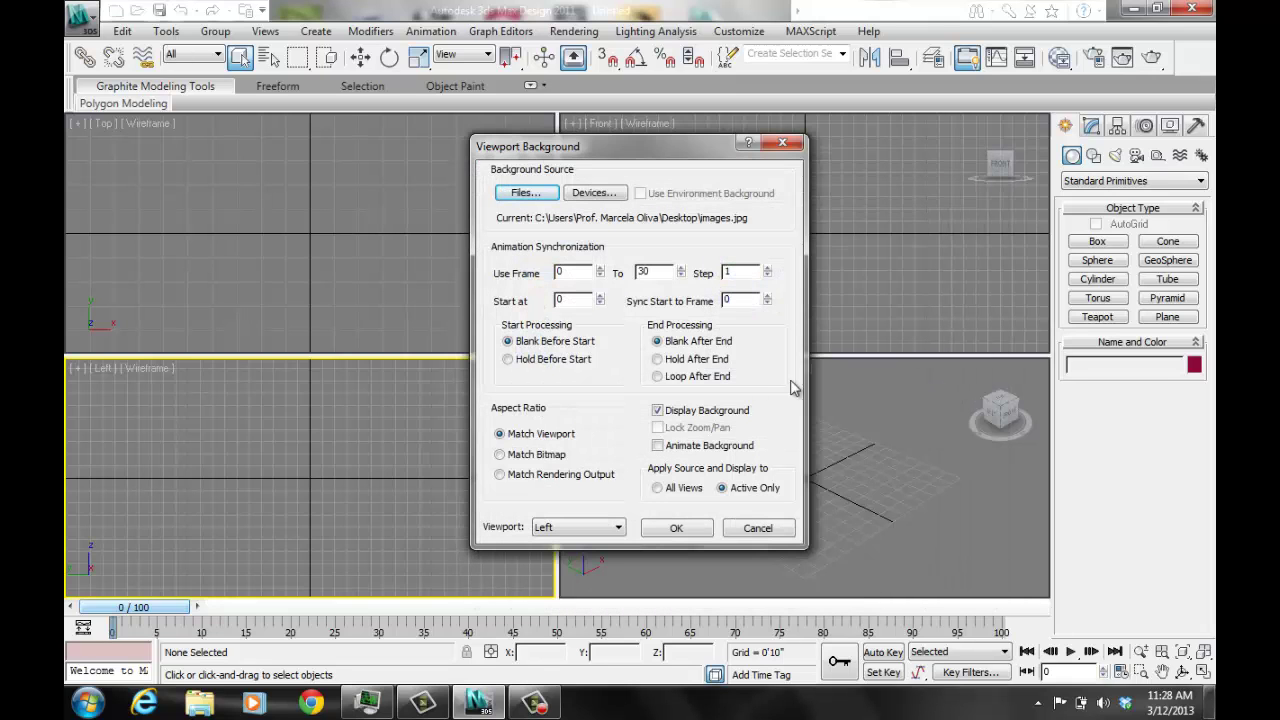
Apply the butterfly background to the Left view using Match Bitmap with Lock Zoom/Pan
{"action": "left_click", "coordinate": [500, 455]}
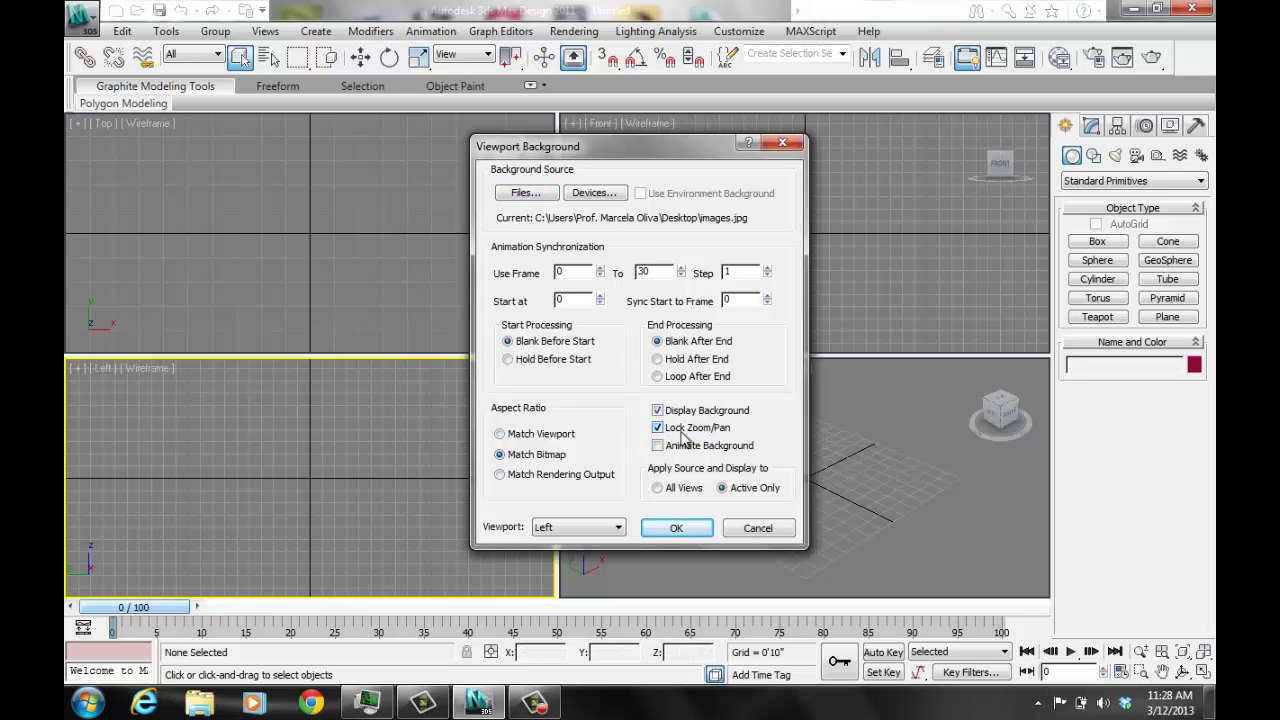
{"action": "left_click", "coordinate": [675, 530]}
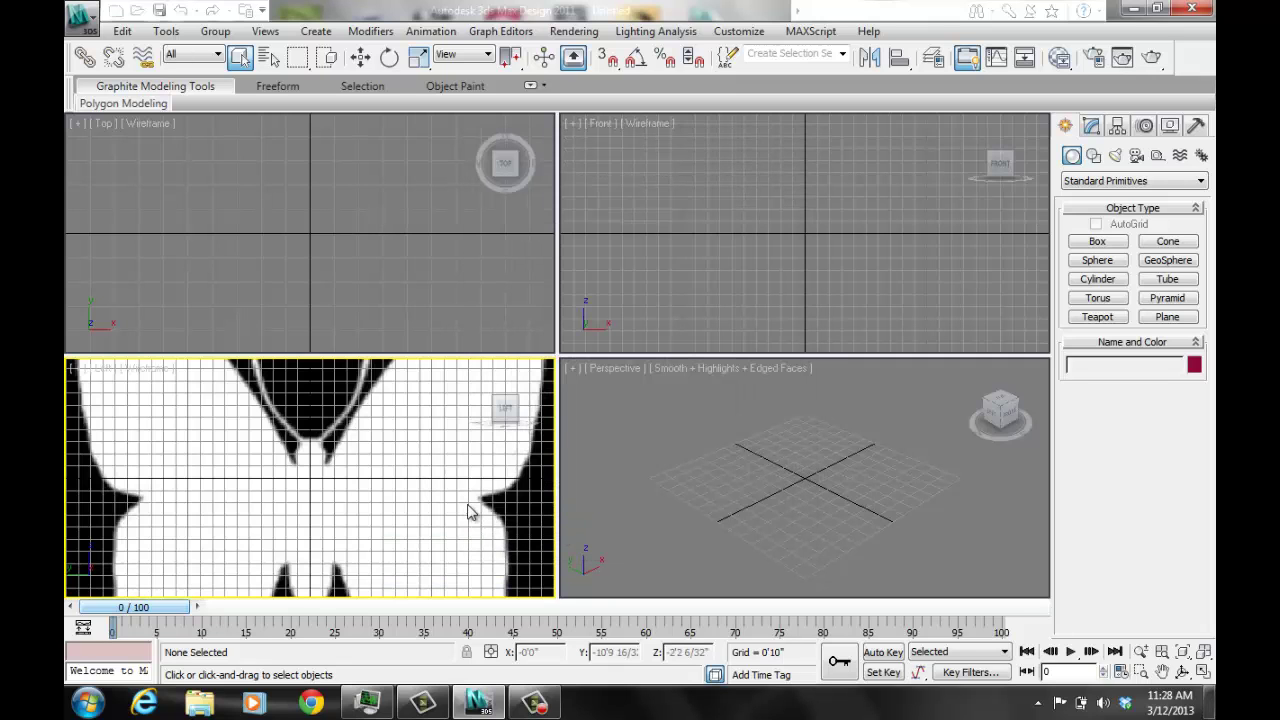
Maximize the Left view, zoom in on the butterfly's antennae, and start a Line spline
{"action": "left_click", "coordinate": [1201, 672]}
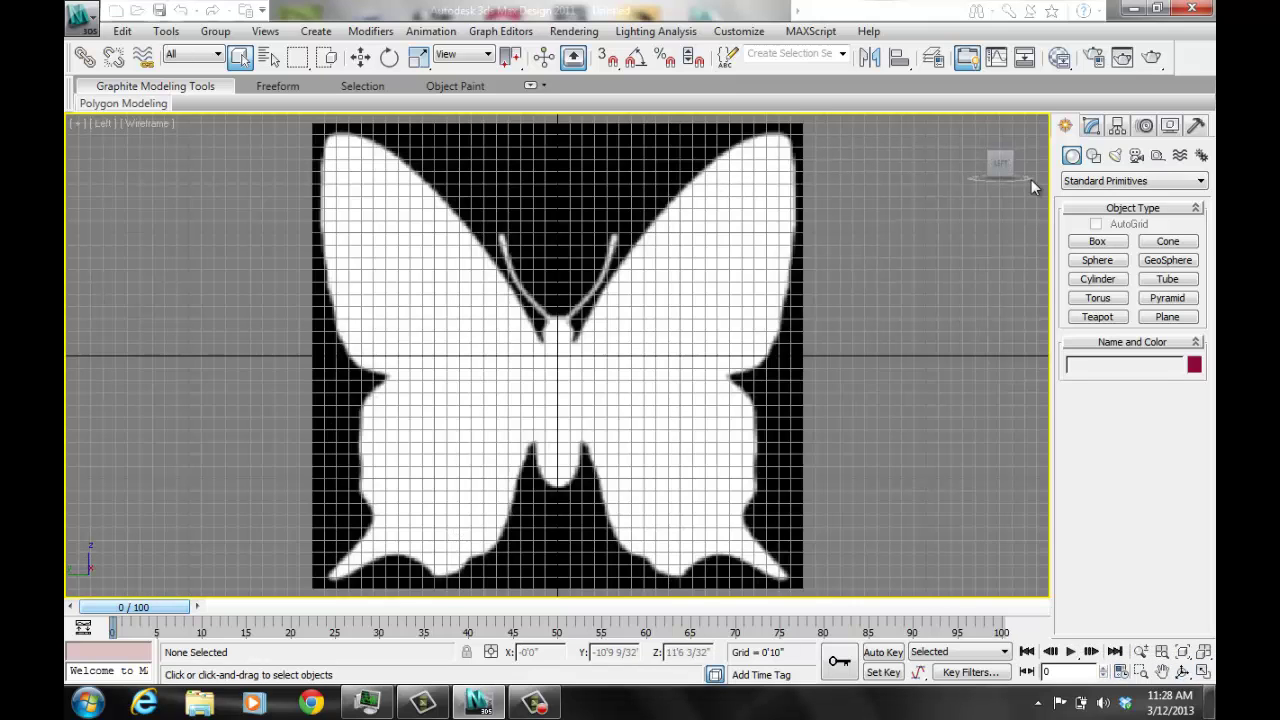
{"action": "left_click", "coordinate": [1093, 156]}
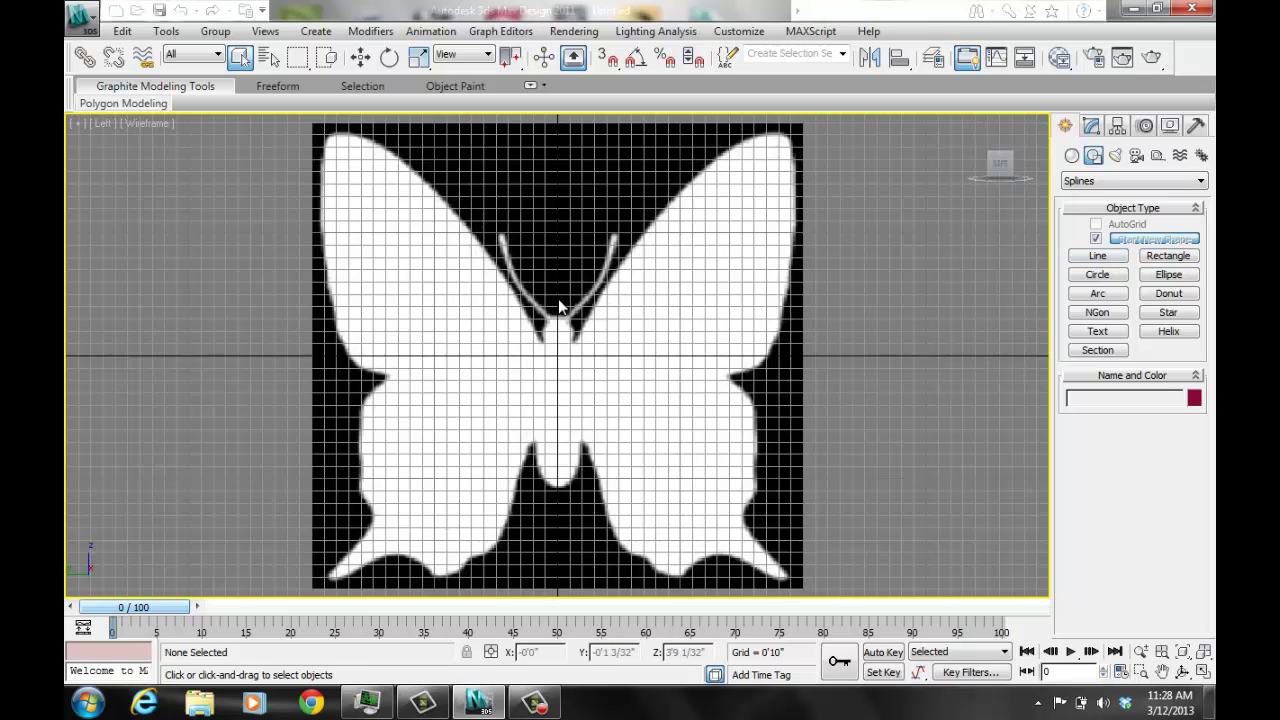
{"action": "scroll", "coordinate": [563, 316], "scroll_direction": "up", "scroll_amount": 4}
{"action": "middle_click_drag", "start_coordinate": [563, 316], "coordinate": [503, 425]}
{"action": "scroll", "coordinate": [546, 351], "scroll_direction": "up", "scroll_amount": 2}
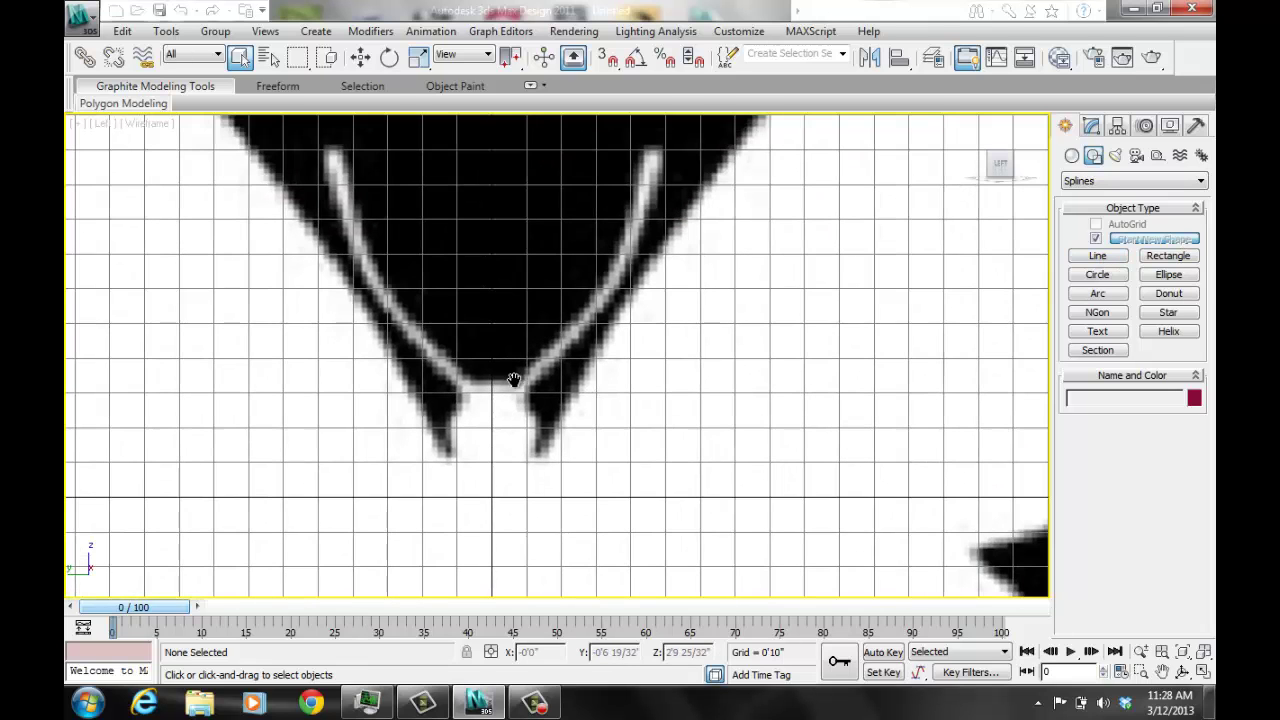
{"action": "middle_click_drag", "start_coordinate": [514, 379], "coordinate": [474, 434]}
{"action": "left_click", "coordinate": [1090, 259]}
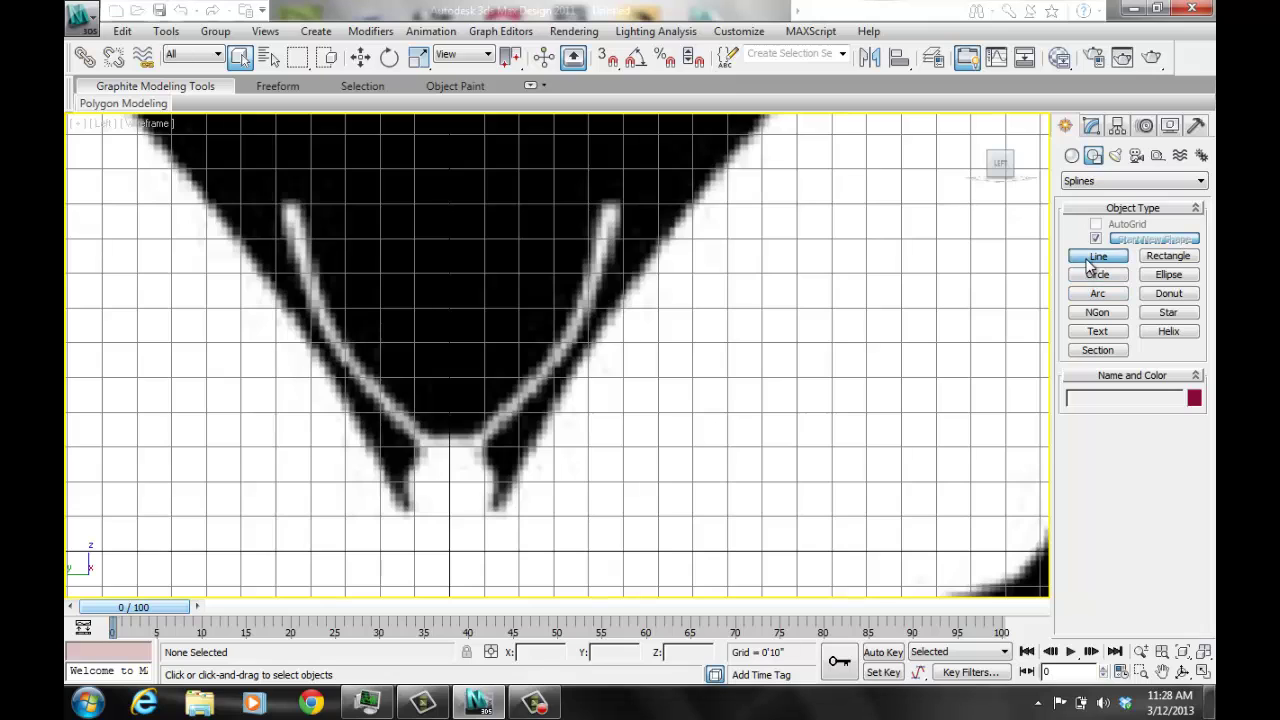
Start Line001 at the antennae base and trace the right antenna up to its tip
{"action": "left_click", "coordinate": [449, 436]}
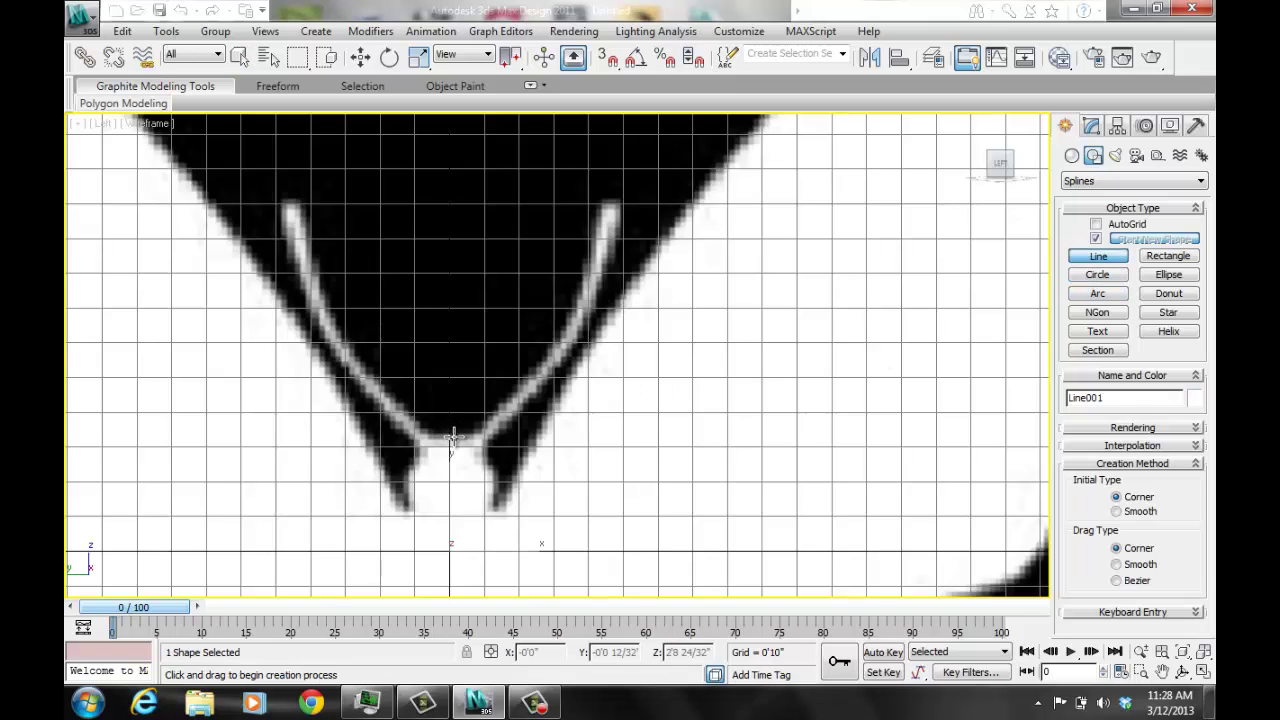
{"action": "left_click", "coordinate": [507, 406]}
{"action": "left_click", "coordinate": [530, 376]}
{"action": "left_click", "coordinate": [536, 370]}
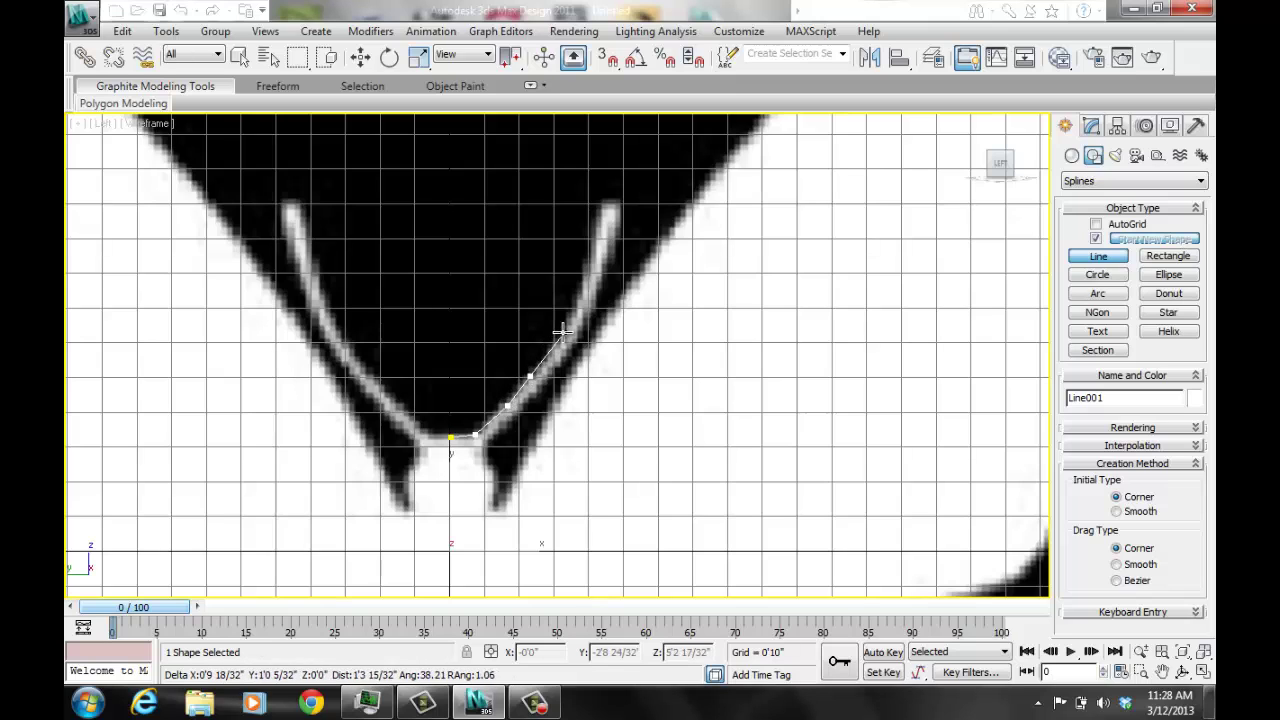
{"action": "left_click", "coordinate": [563, 332]}
{"action": "left_click", "coordinate": [578, 288]}
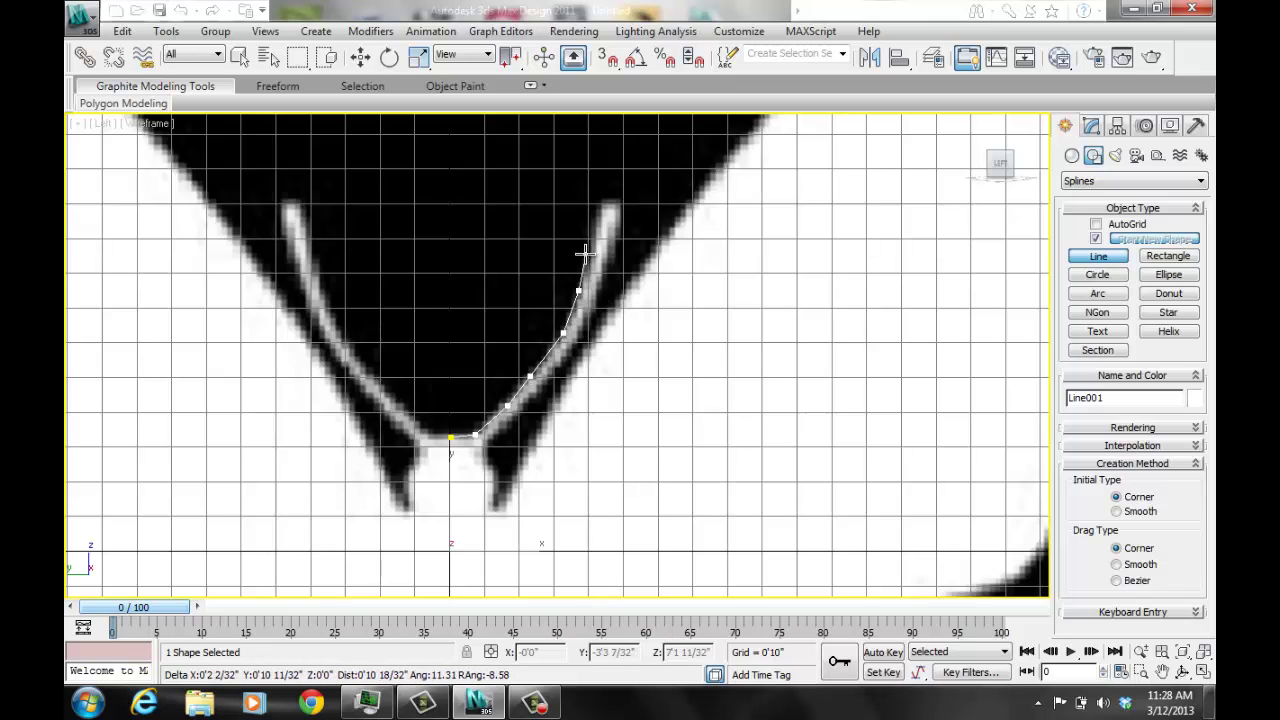
{"action": "left_click", "coordinate": [586, 254]}
{"action": "left_click", "coordinate": [596, 217]}
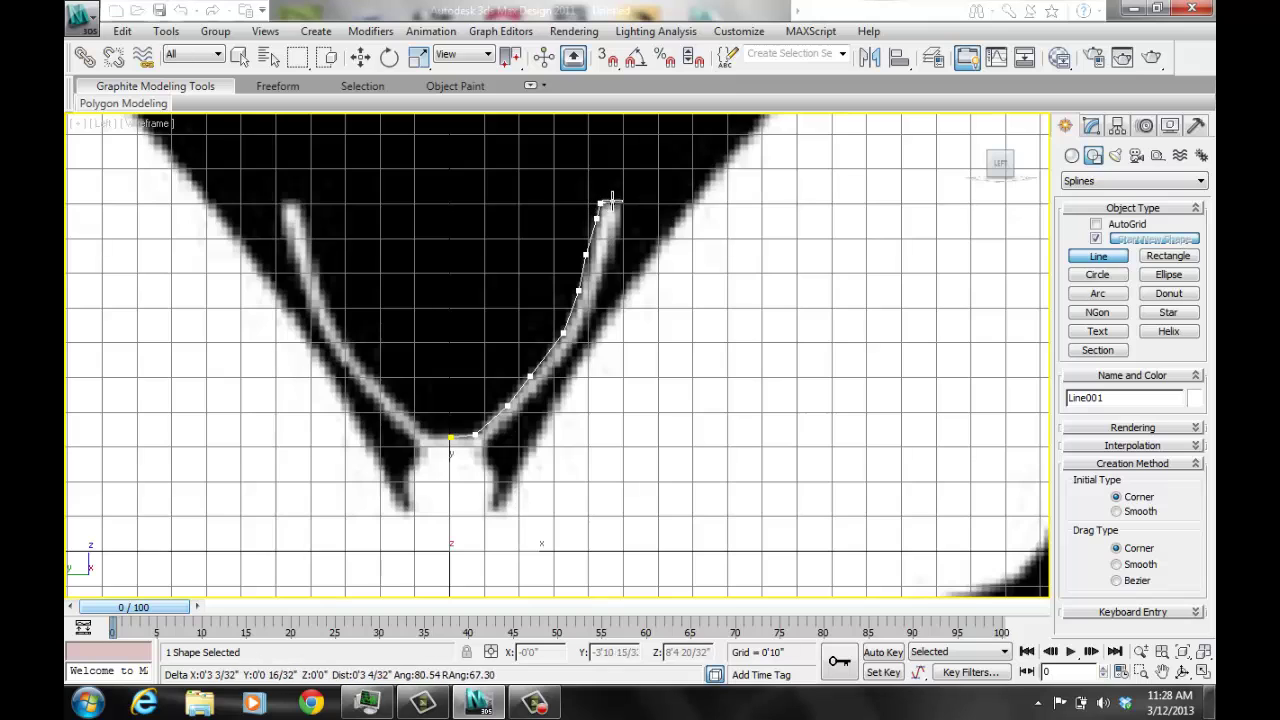
{"action": "left_click", "coordinate": [611, 257]}
Trace down the antenna's other edge and lower spike, finishing Line001 near the wing edge
{"action": "left_click", "coordinate": [599, 292]}
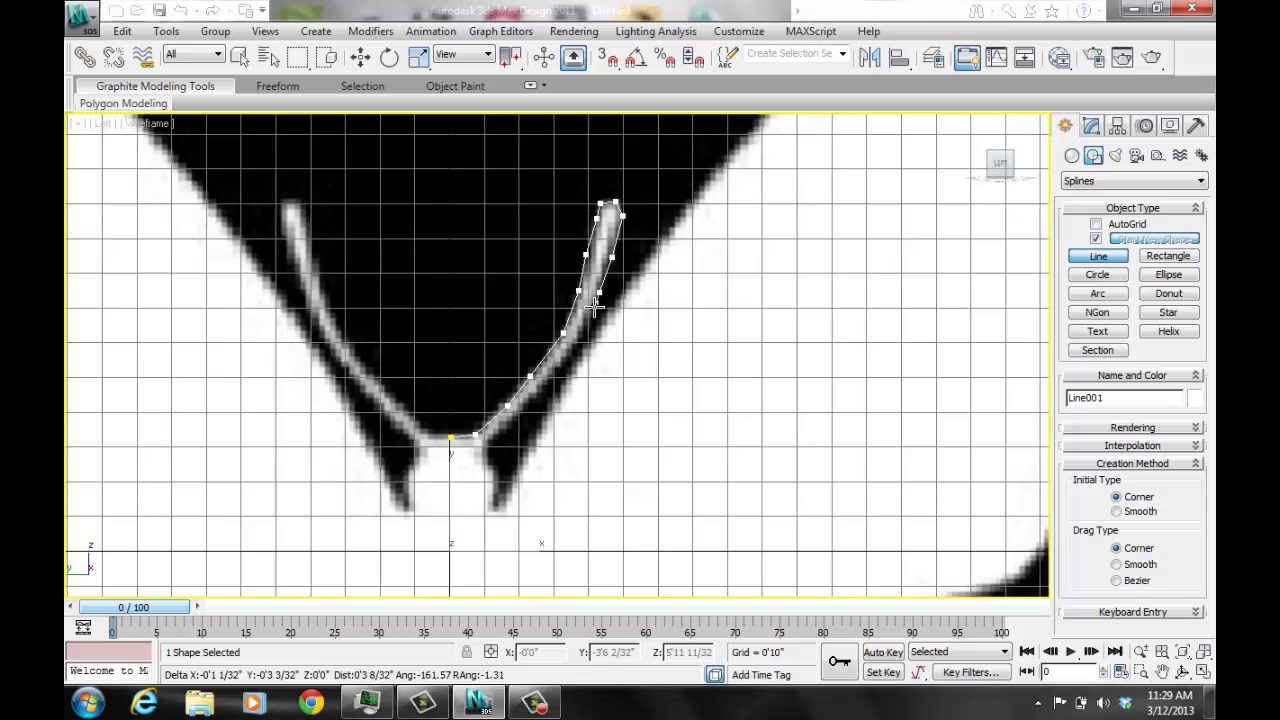
{"action": "left_click", "coordinate": [593, 318]}
{"action": "left_click", "coordinate": [576, 343]}
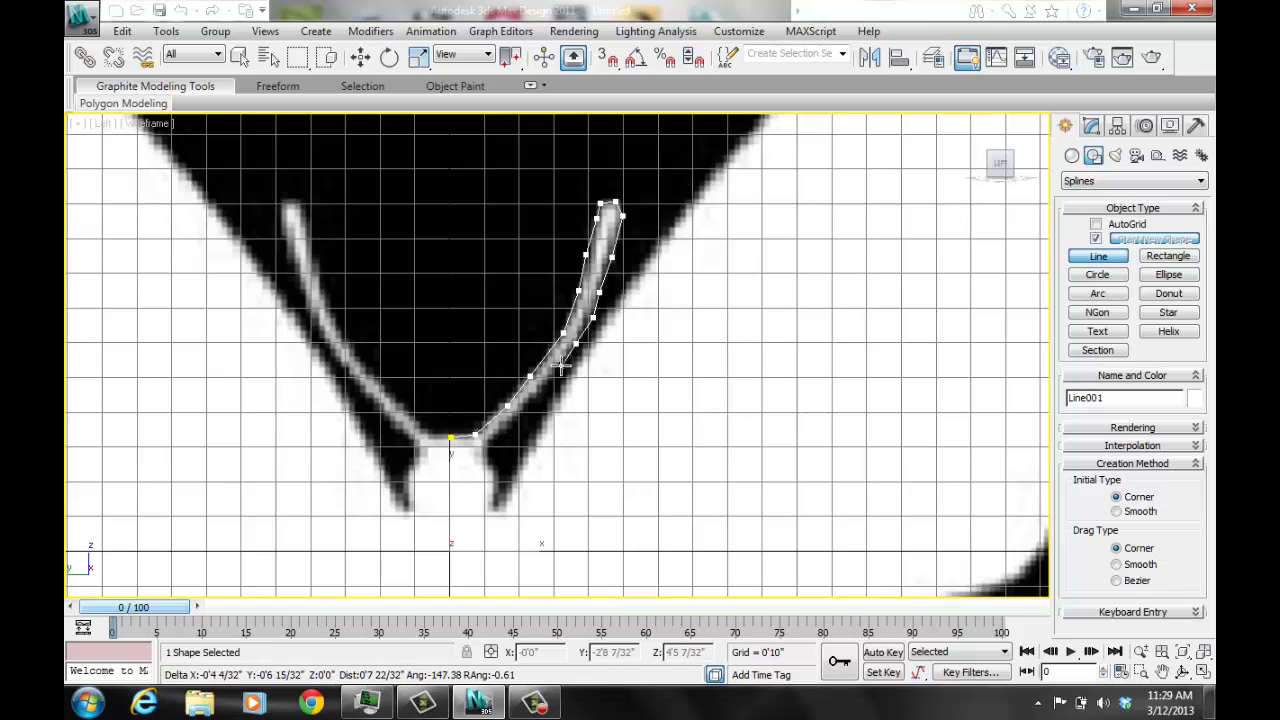
{"action": "left_click", "coordinate": [508, 418]}
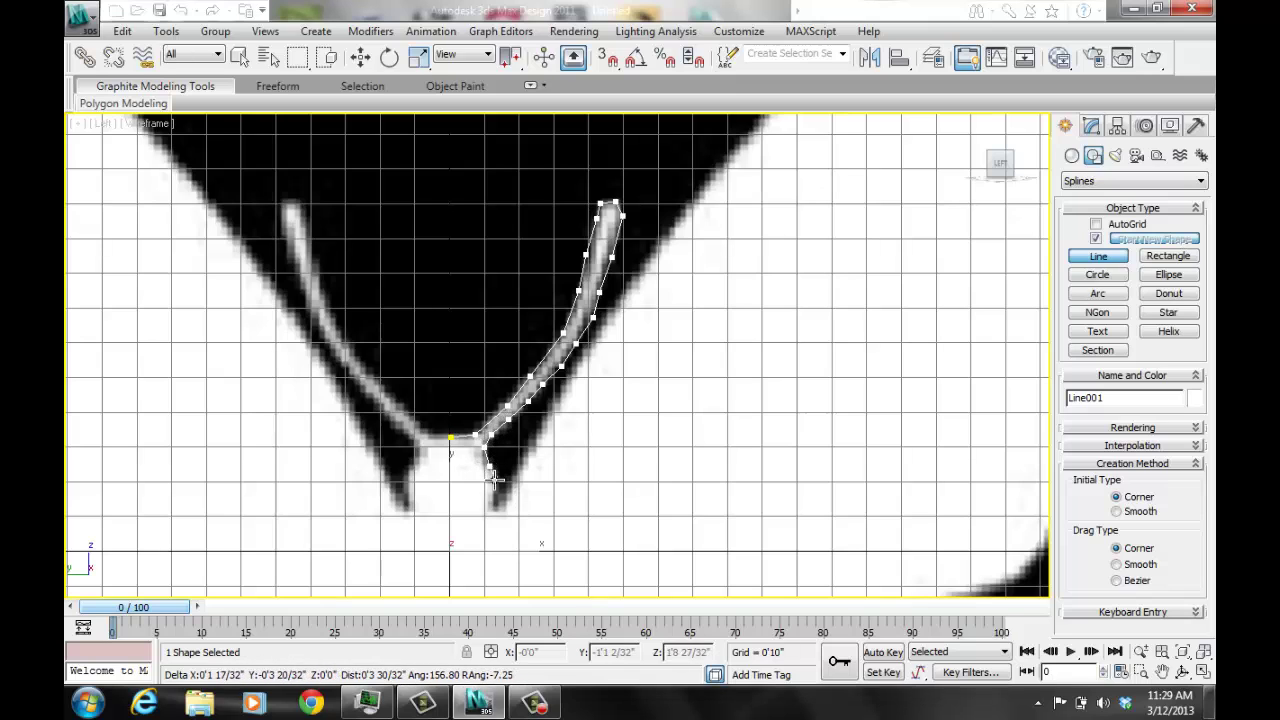
{"action": "left_click", "coordinate": [494, 480]}
{"action": "left_click", "coordinate": [498, 502]}
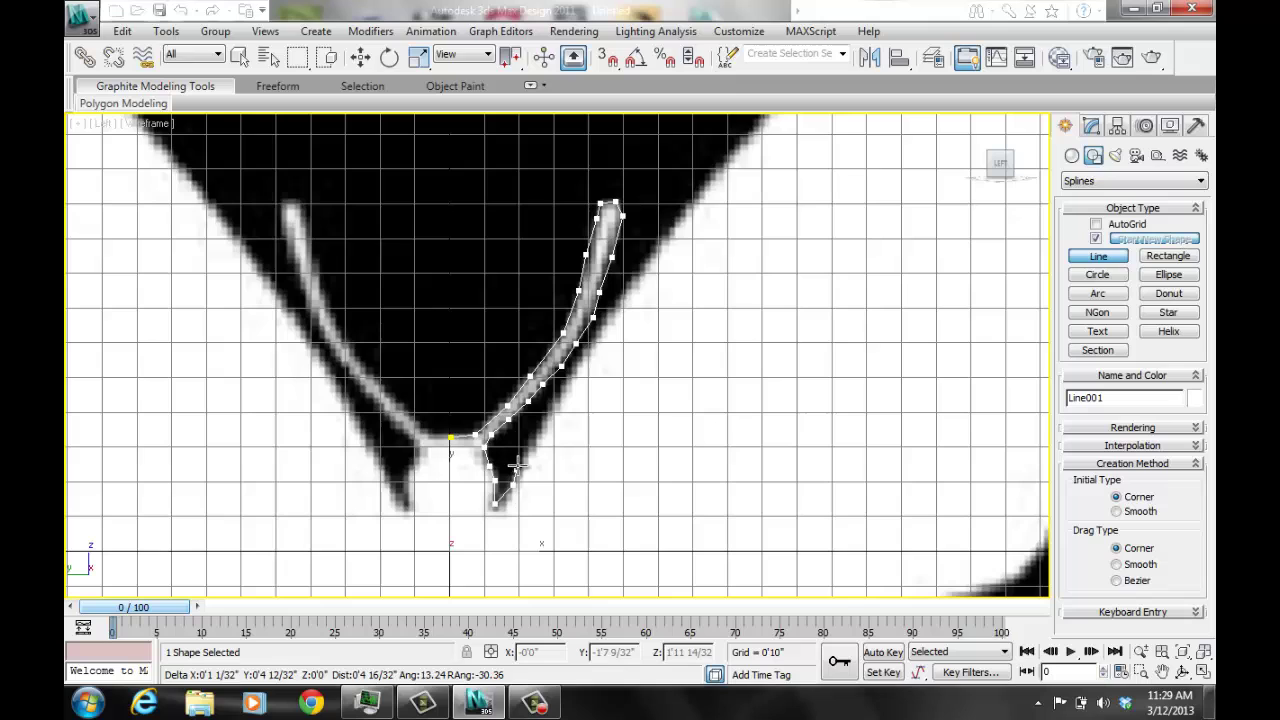
{"action": "left_click", "coordinate": [595, 341]}
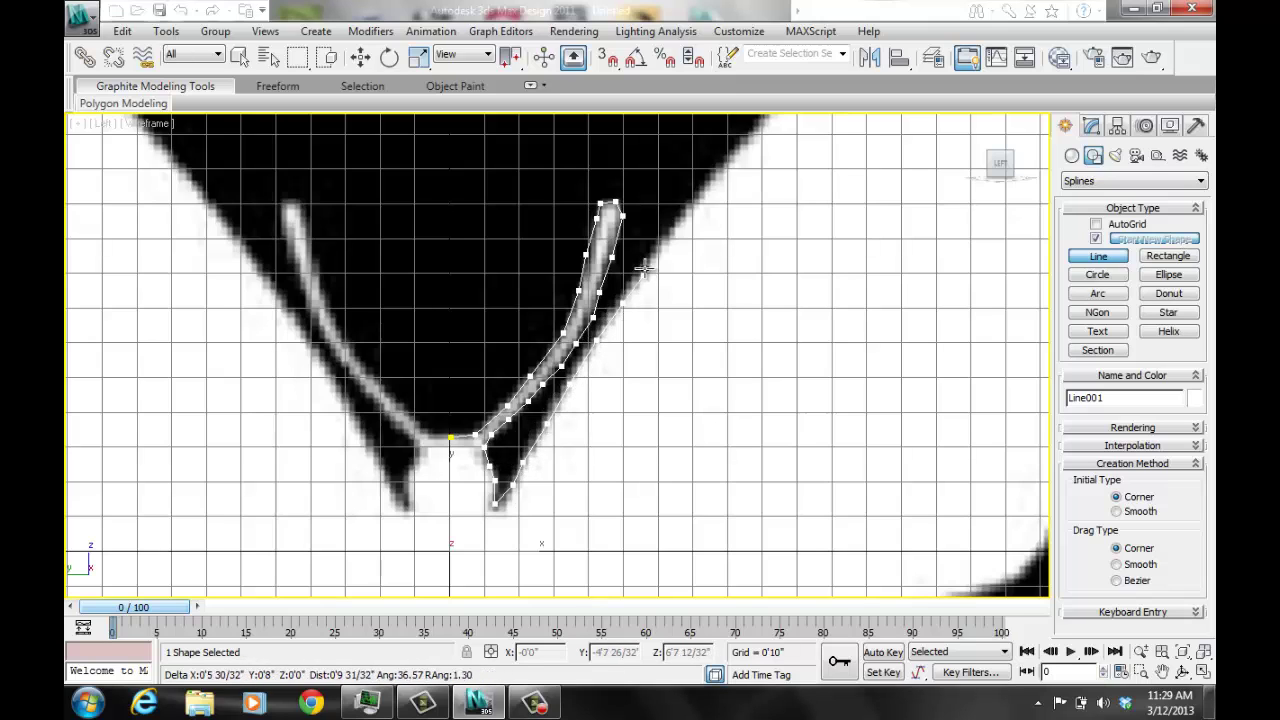
{"action": "left_click", "coordinate": [670, 240]}
{"action": "left_click", "coordinate": [696, 210]}
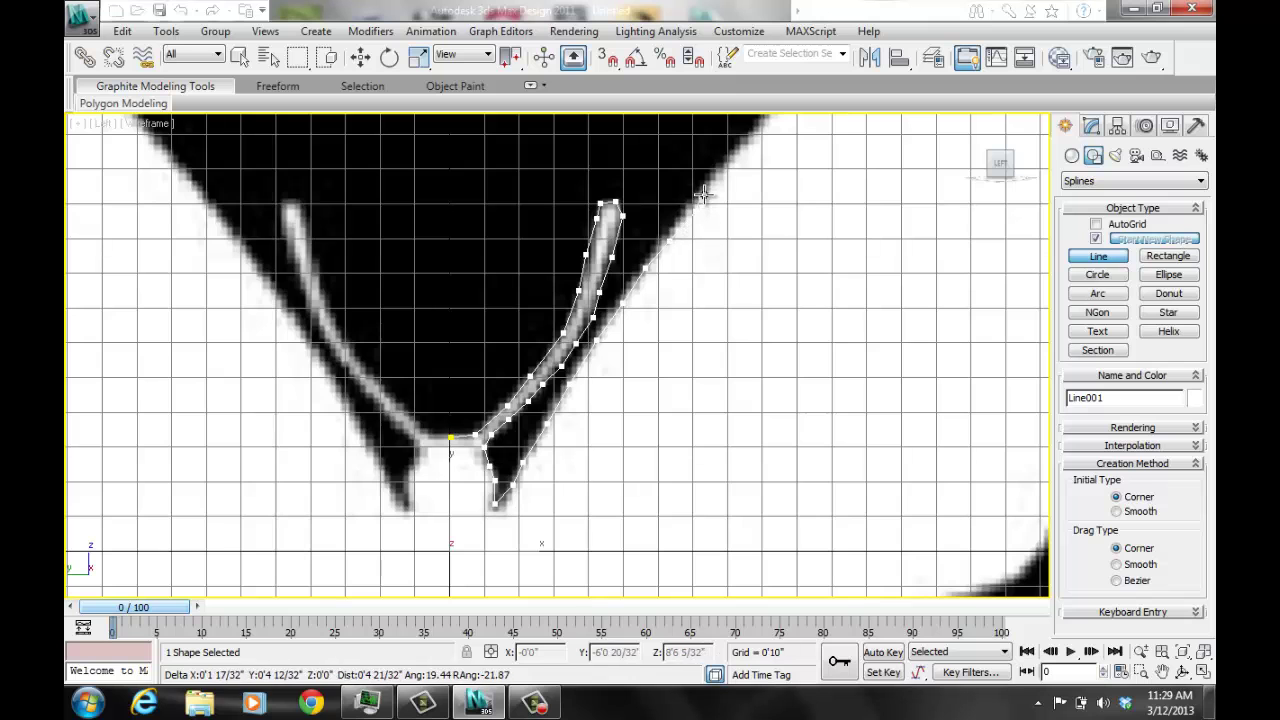
{"action": "right_click", "coordinate": [704, 192]}
Draw a short line along the right wing's upper edge
{"action": "scroll", "coordinate": [614, 429], "scroll_direction": "down", "scroll_amount": 4}
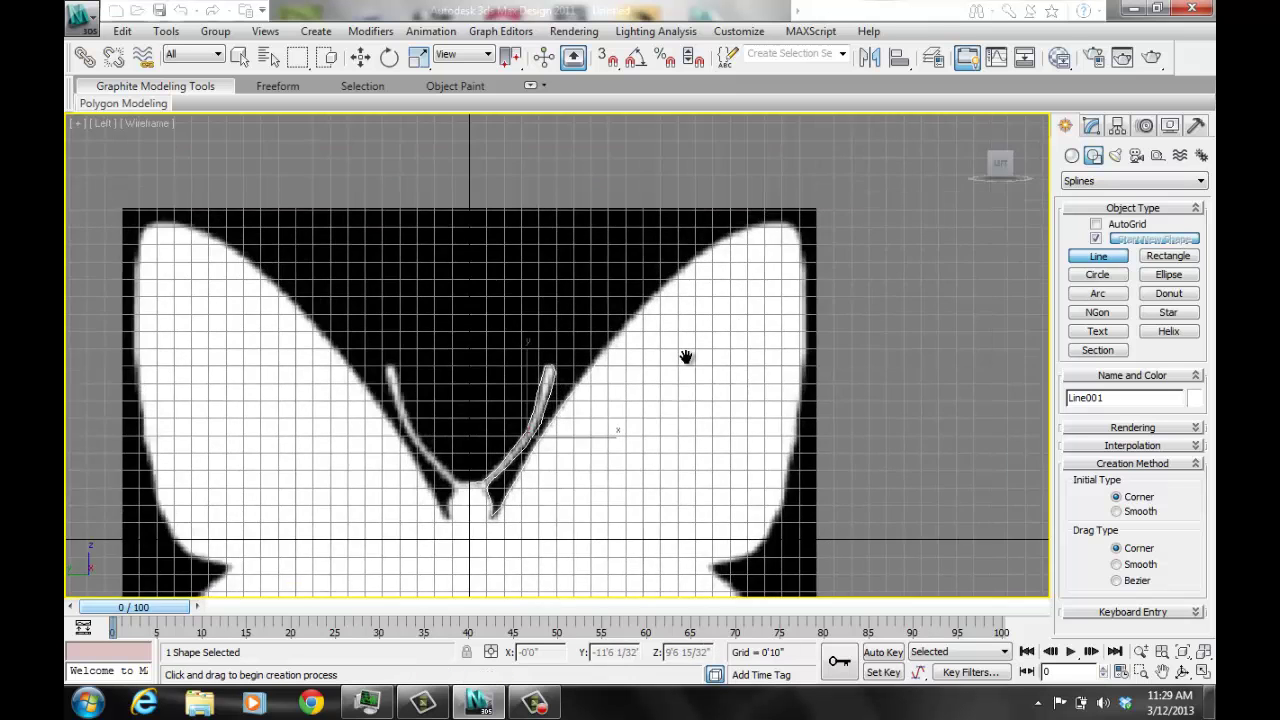
{"action": "scroll", "coordinate": [586, 414], "scroll_direction": "up", "scroll_amount": 2}
{"action": "scroll", "coordinate": [597, 429], "scroll_direction": "up", "scroll_amount": 4}
{"action": "mouse_move", "coordinate": [597, 429]}
{"action": "middle_mouse_down"}
{"action": "mouse_move", "coordinate": [529, 349]}
{"action": "mouse_move", "coordinate": [491, 343]}
{"action": "middle_mouse_up"}
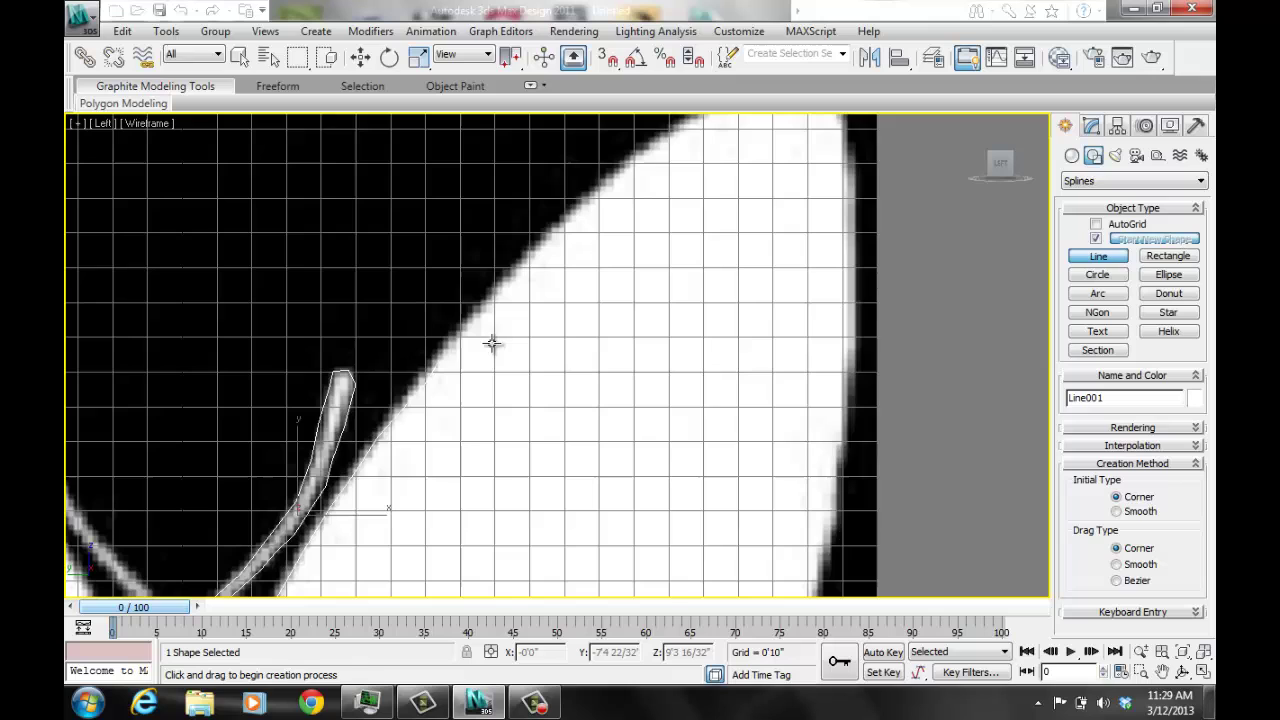
{"action": "left_click", "coordinate": [438, 362]}
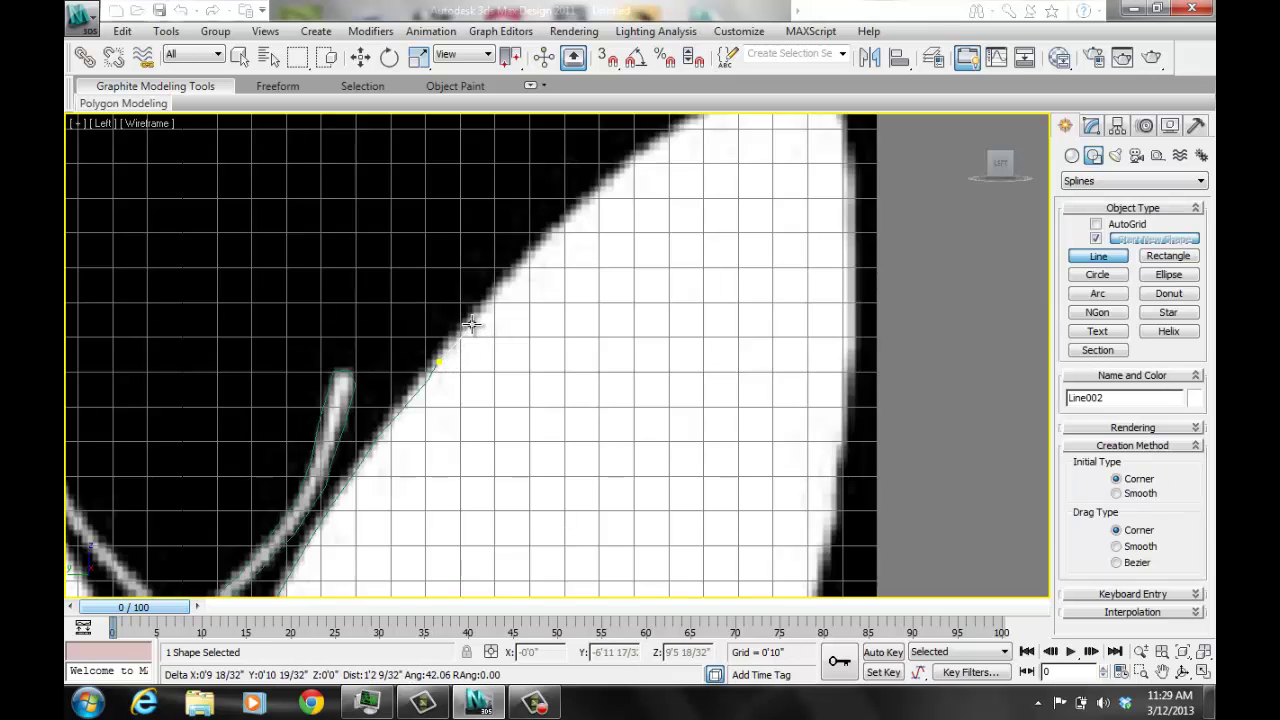
{"action": "left_click", "coordinate": [556, 230]}
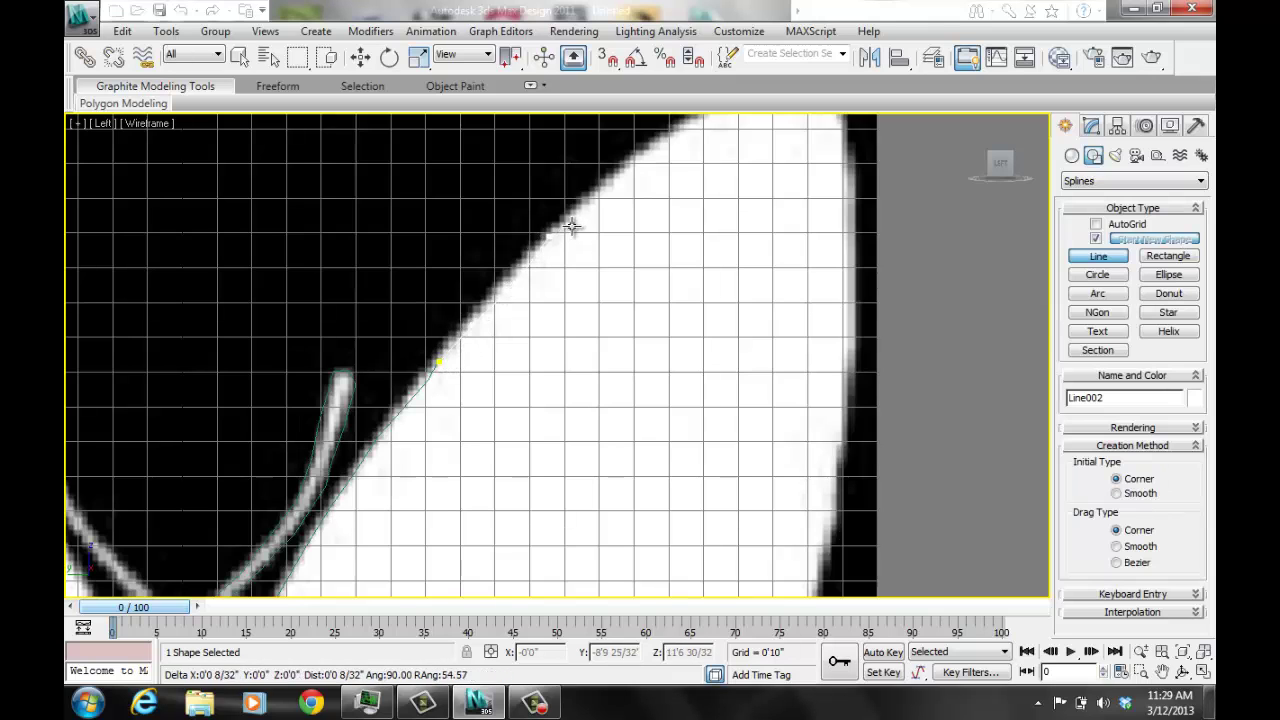
{"action": "right_click", "coordinate": [665, 137]}
Trace a spline over the wing's top curve and down its right edge
{"action": "mouse_move", "coordinate": [660, 200]}
{"action": "middle_mouse_down"}
{"action": "mouse_move", "coordinate": [657, 231]}
{"action": "mouse_move", "coordinate": [510, 345]}
{"action": "middle_mouse_up"}
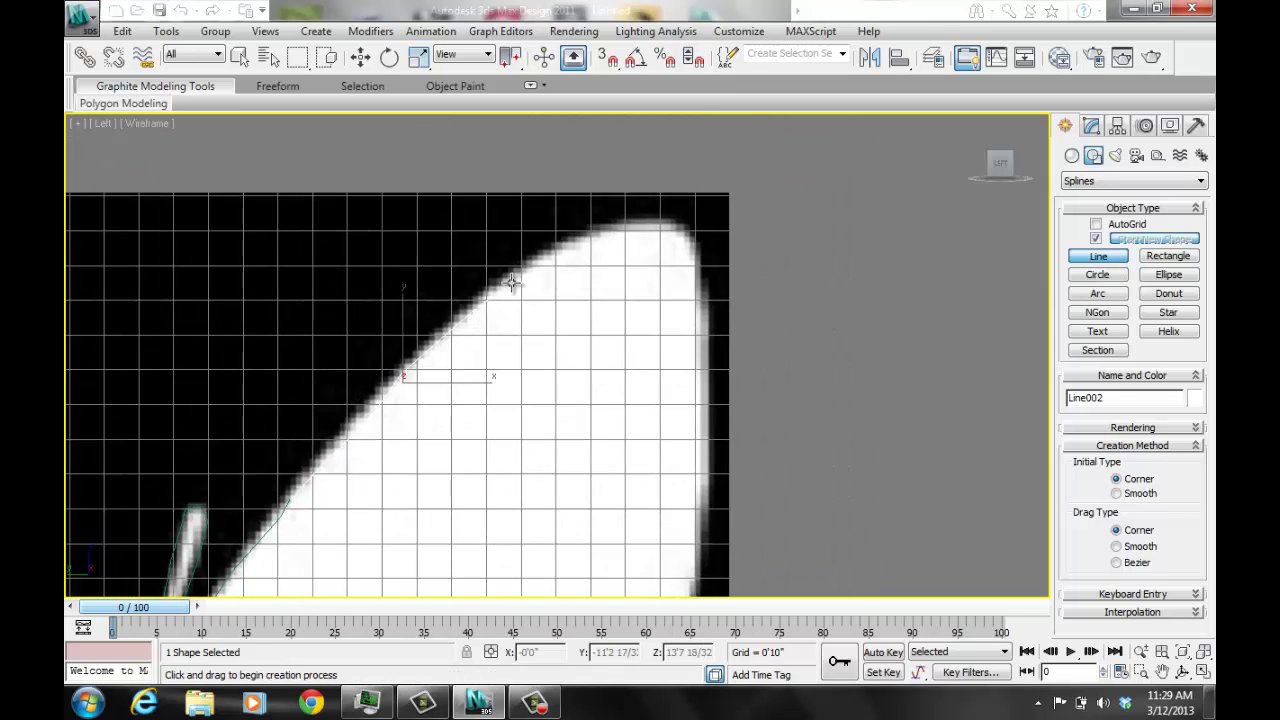
{"action": "left_click", "coordinate": [513, 281]}
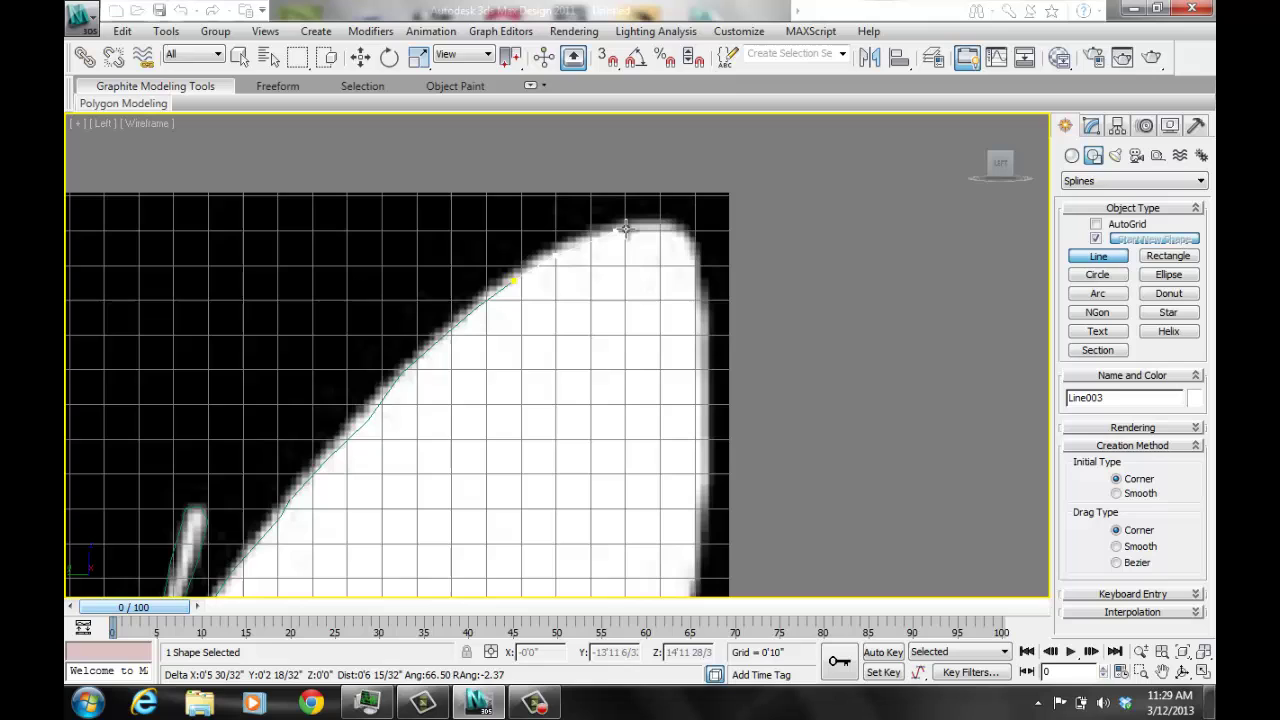
{"action": "left_click", "coordinate": [667, 234]}
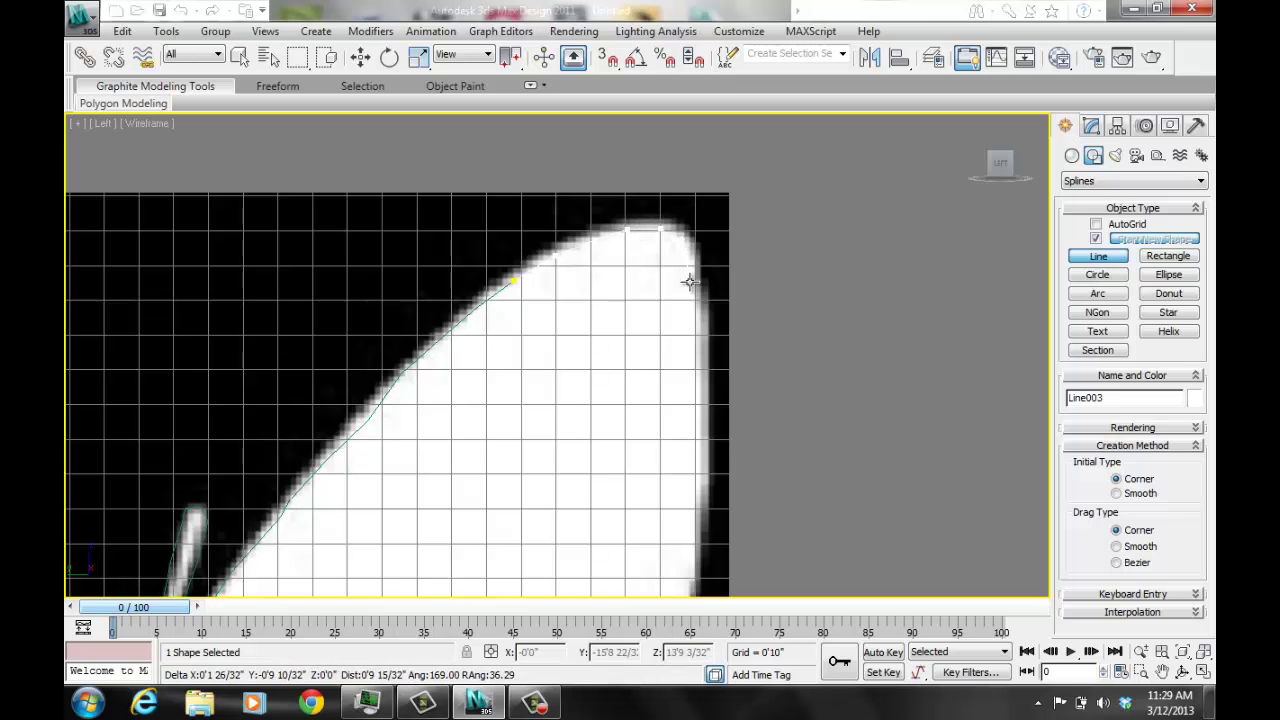
{"action": "left_click", "coordinate": [695, 322]}
{"action": "left_click", "coordinate": [704, 364]}
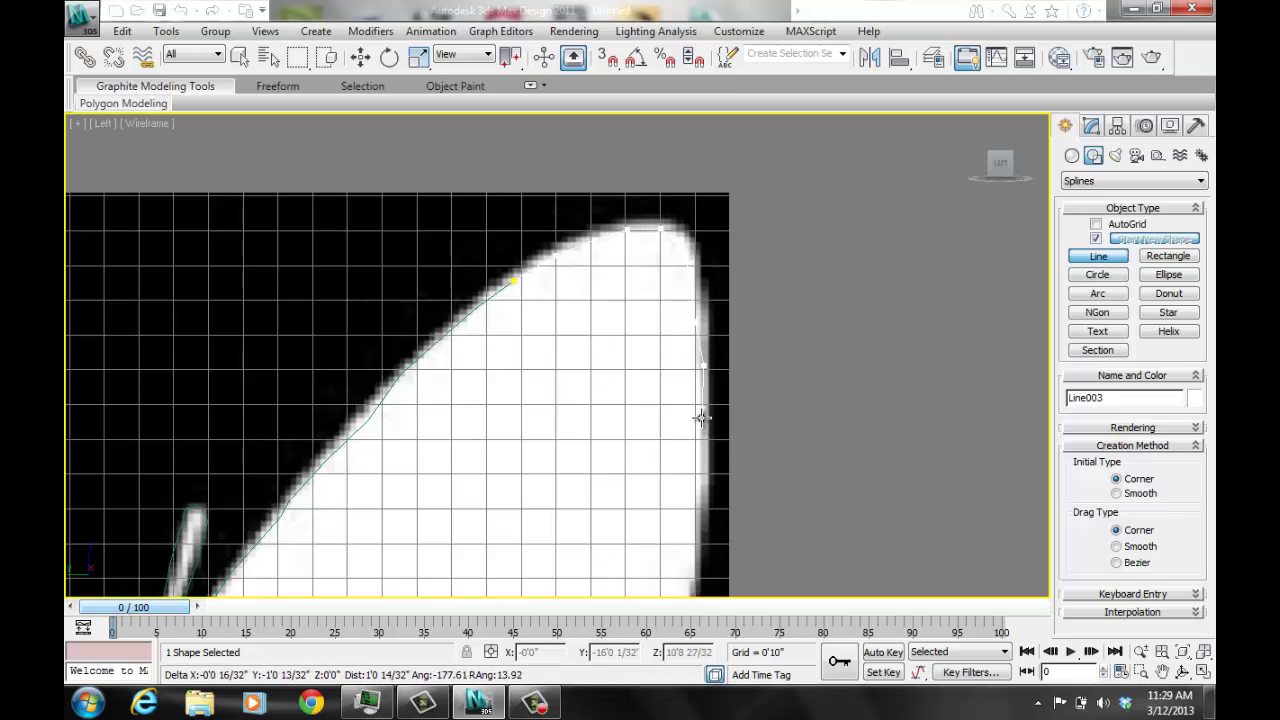
{"action": "left_click", "coordinate": [703, 417]}
{"action": "left_click", "coordinate": [707, 487]}
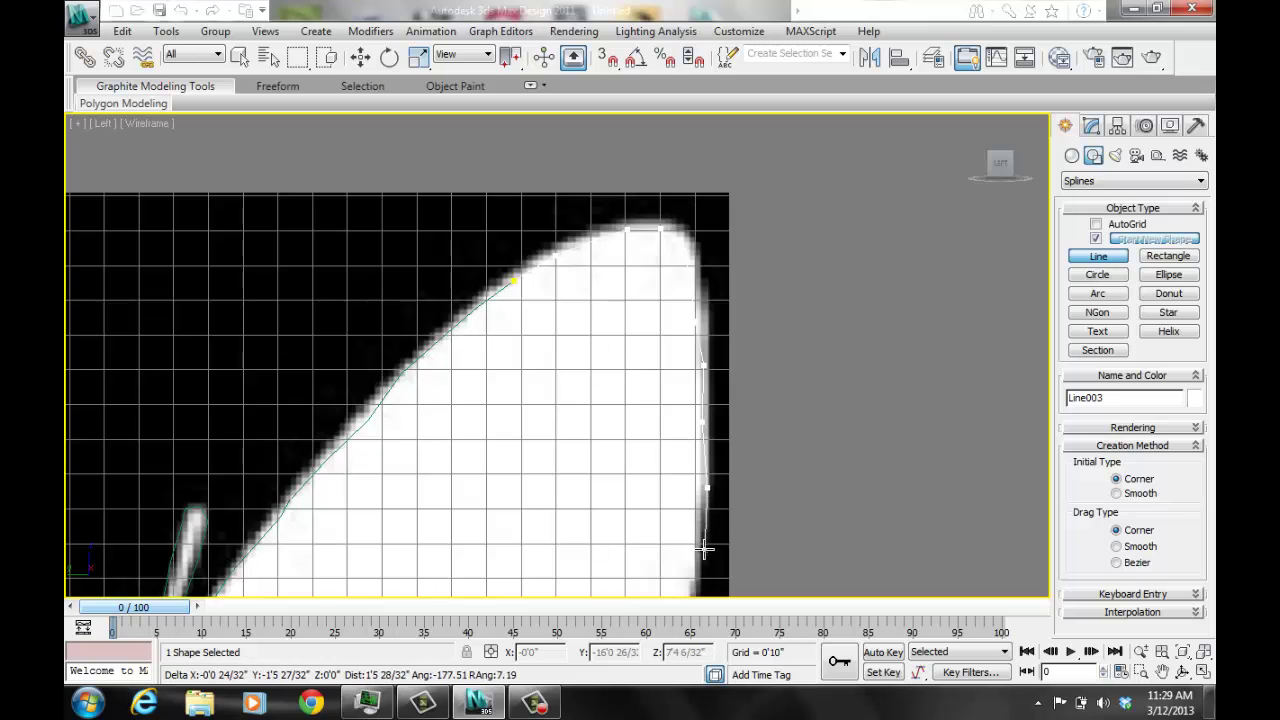
{"action": "right_click", "coordinate": [690, 546]}
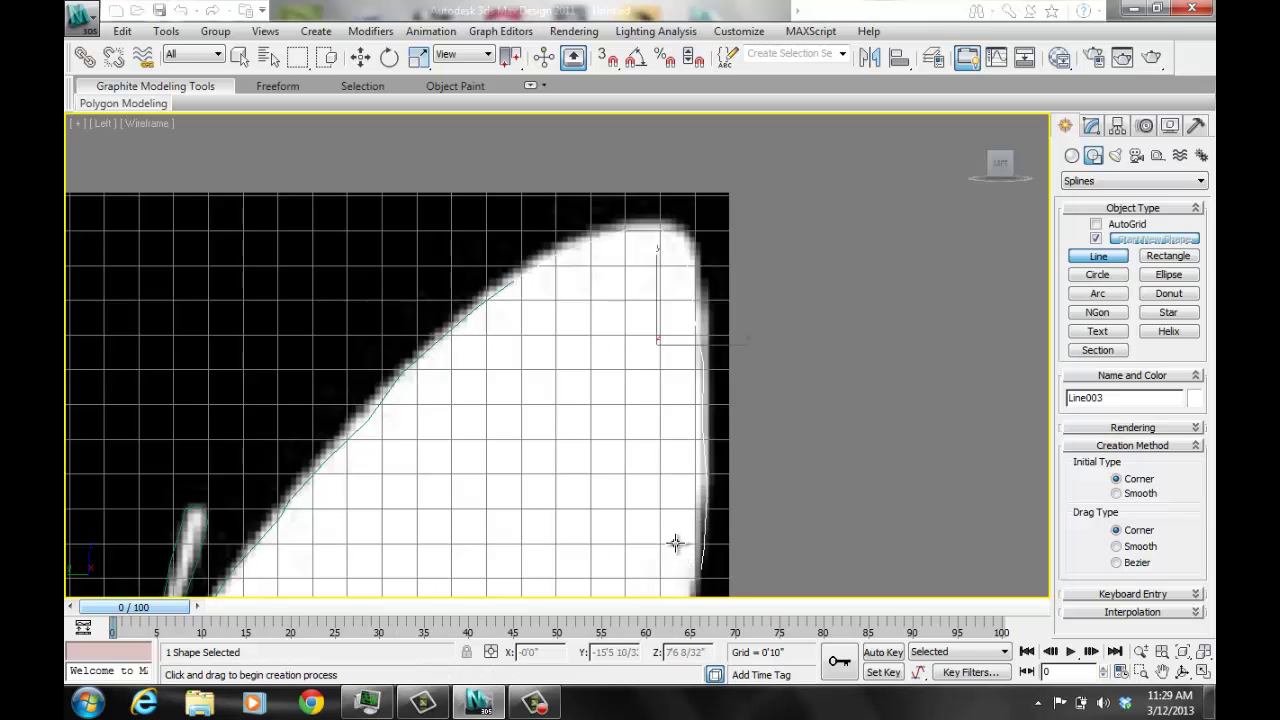
Trace another spline down the wing's right edge to where it curves inward
{"action": "mouse_move", "coordinate": [674, 543]}
{"action": "middle_mouse_down"}
{"action": "mouse_move", "coordinate": [654, 329]}
{"action": "mouse_move", "coordinate": [667, 256]}
{"action": "middle_mouse_up"}
{"action": "left_click", "coordinate": [676, 266]}
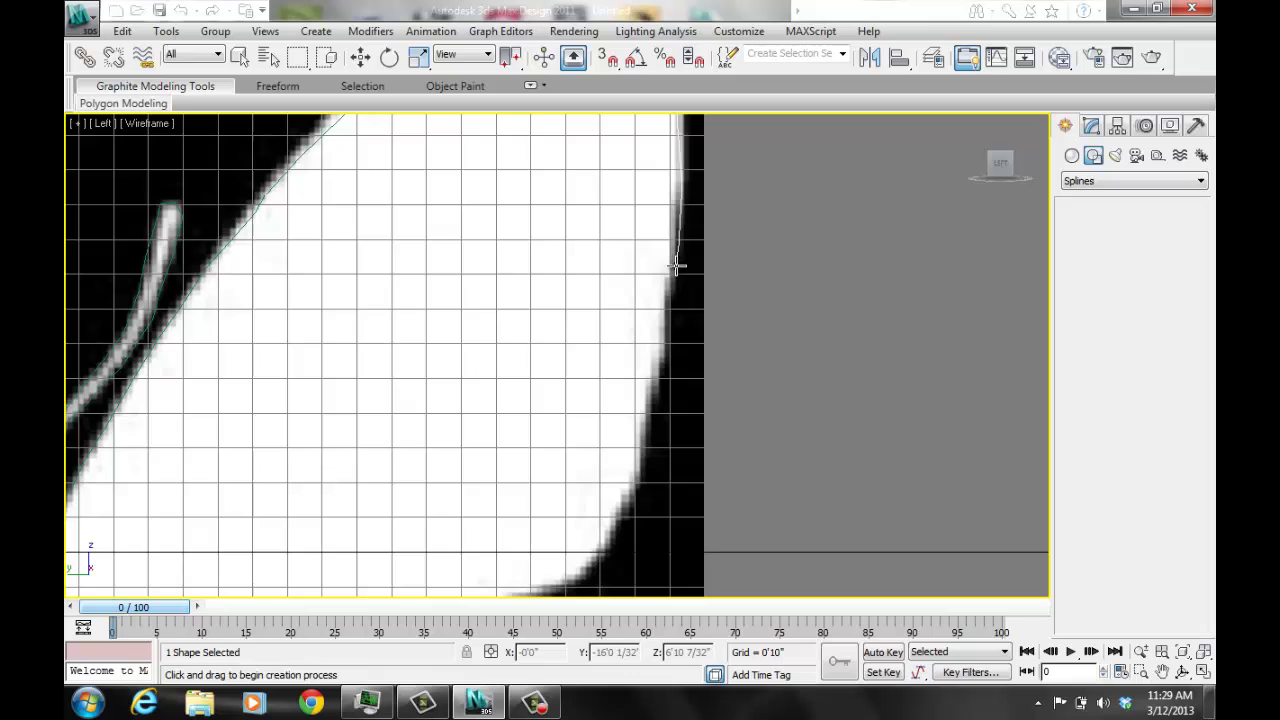
{"action": "left_click", "coordinate": [668, 333]}
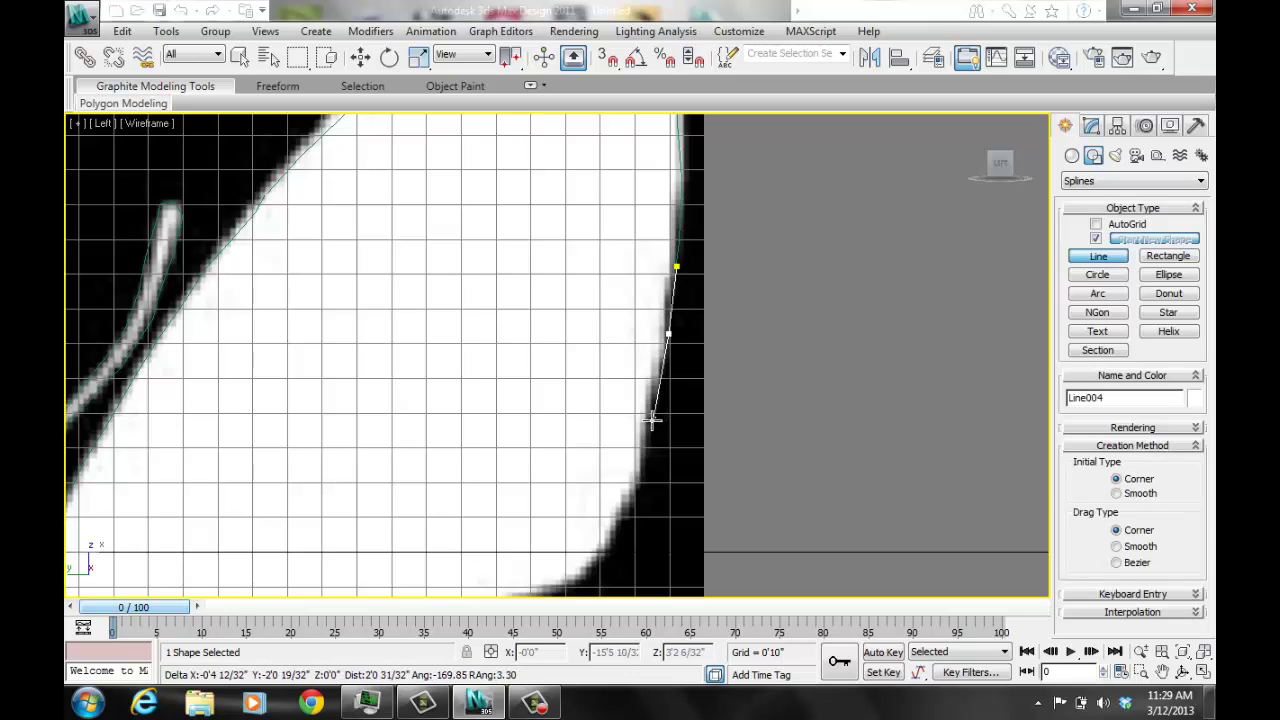
{"action": "left_click", "coordinate": [636, 494]}
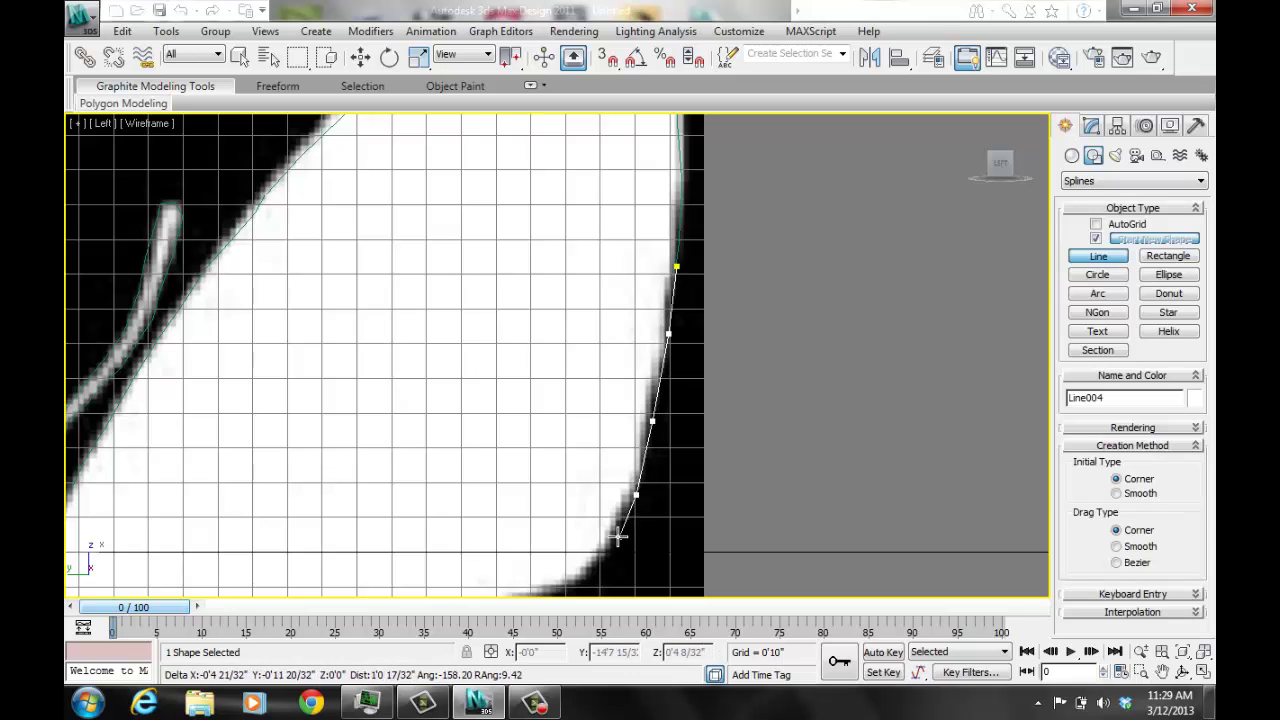
{"action": "left_click", "coordinate": [619, 538]}
{"action": "right_click", "coordinate": [619, 538]}
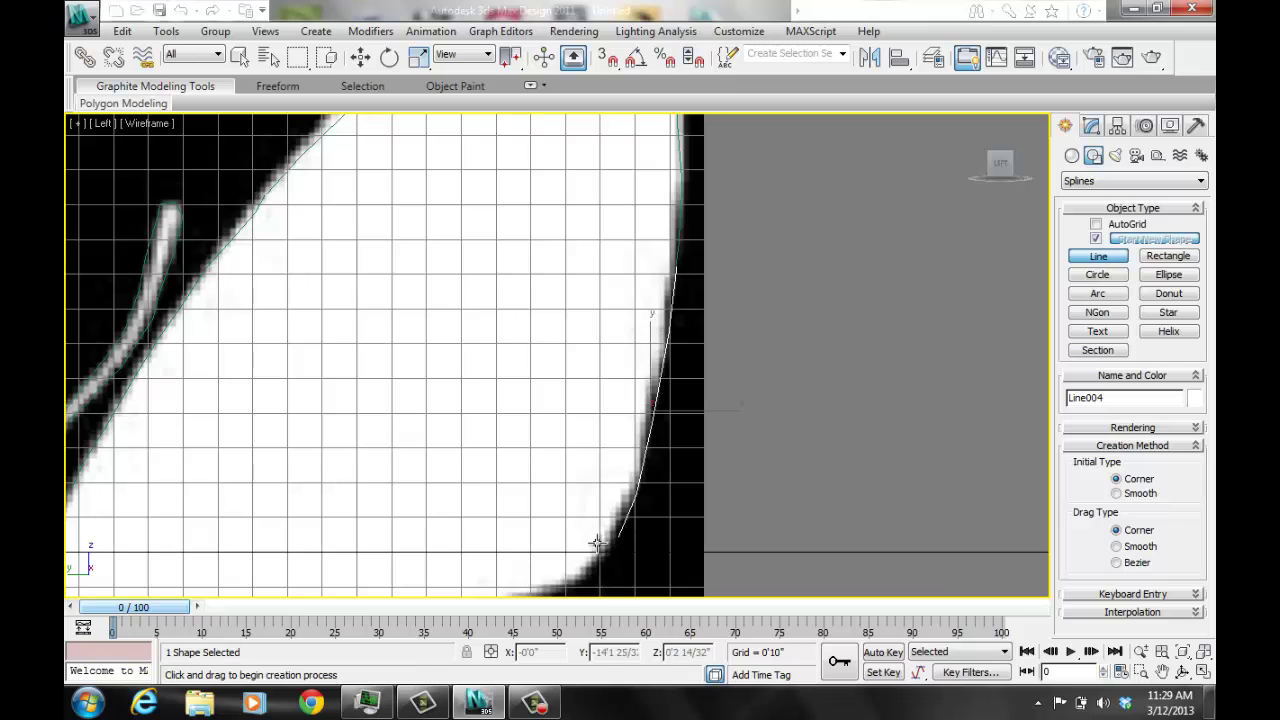
Outline the wing's side spike with a new spline, from above it around its point
{"action": "mouse_move", "coordinate": [619, 538]}
{"action": "middle_mouse_down"}
{"action": "mouse_move", "coordinate": [634, 343]}
{"action": "mouse_move", "coordinate": [650, 322]}
{"action": "middle_mouse_up"}
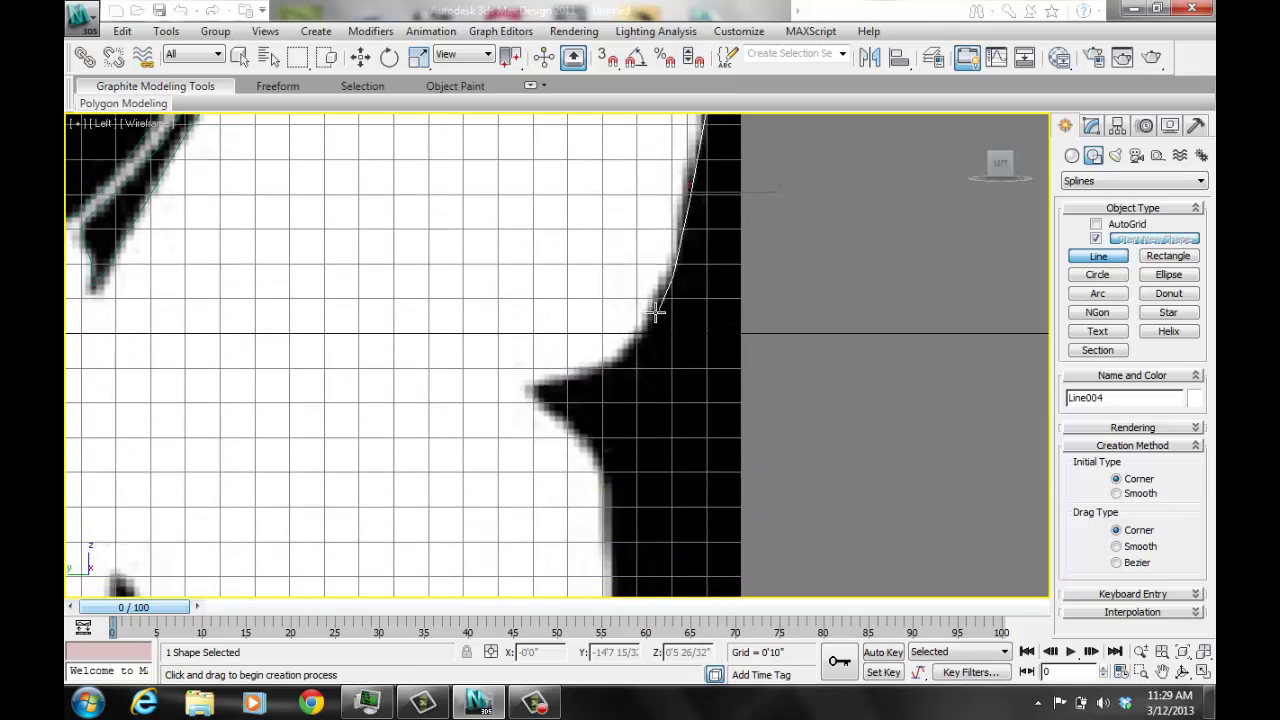
{"action": "left_click", "coordinate": [655, 313]}
{"action": "left_click", "coordinate": [631, 347]}
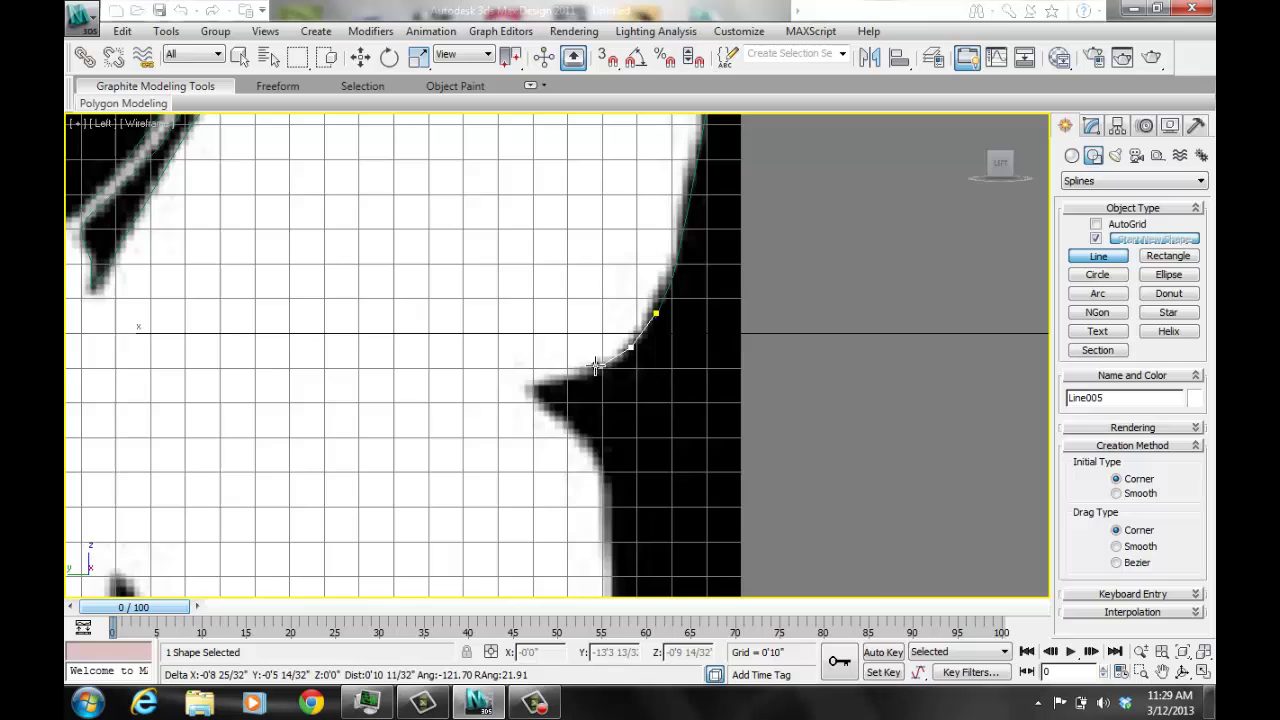
{"action": "left_click", "coordinate": [596, 366]}
{"action": "left_click", "coordinate": [545, 377]}
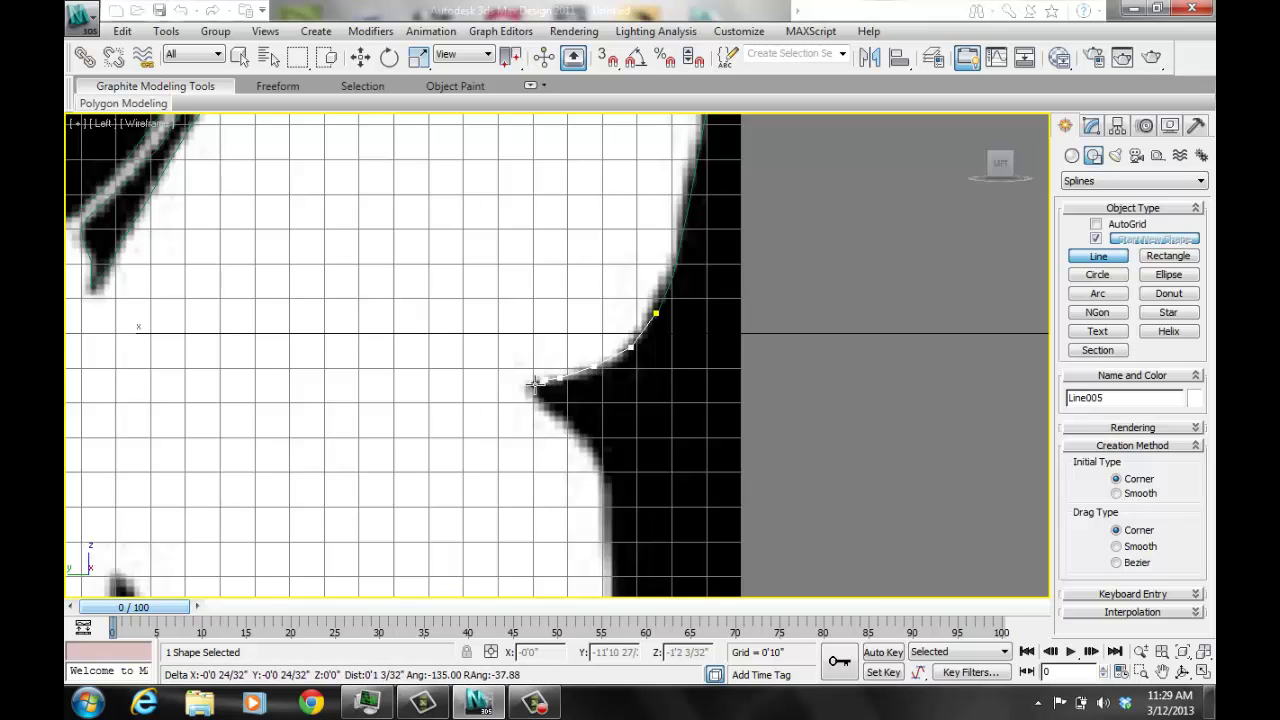
{"action": "left_click", "coordinate": [527, 387]}
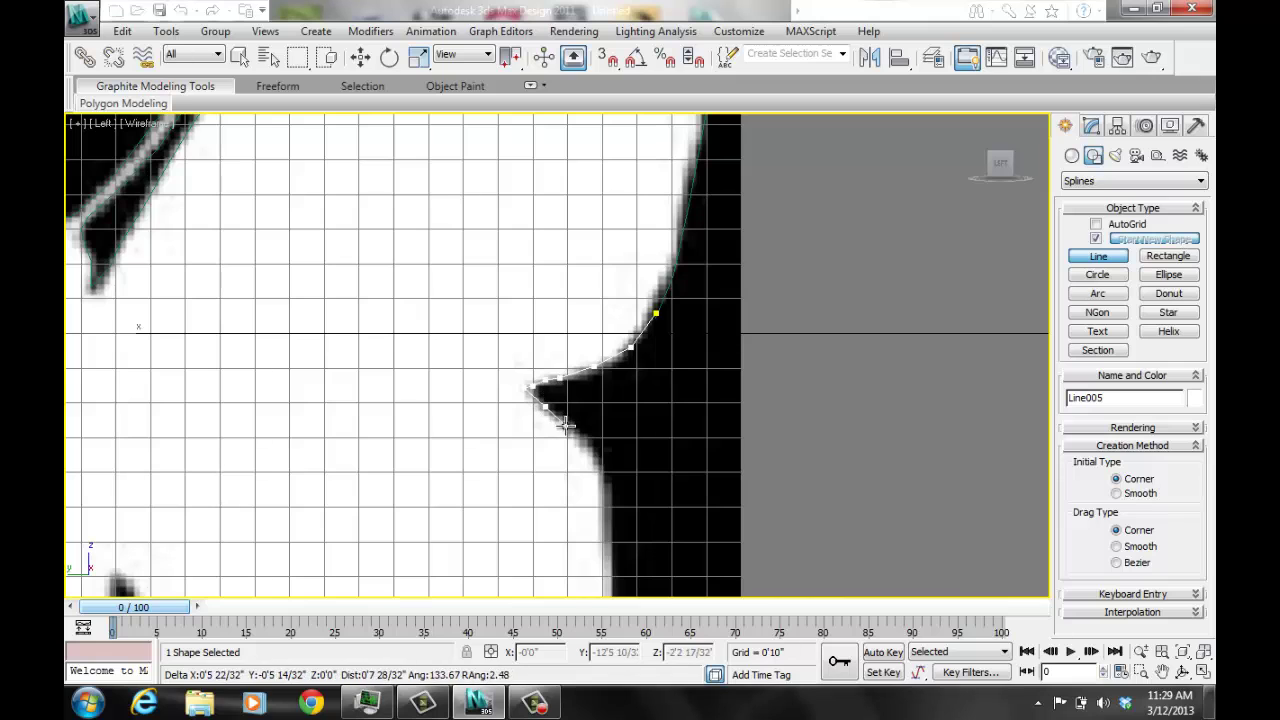
{"action": "left_click", "coordinate": [591, 458]}
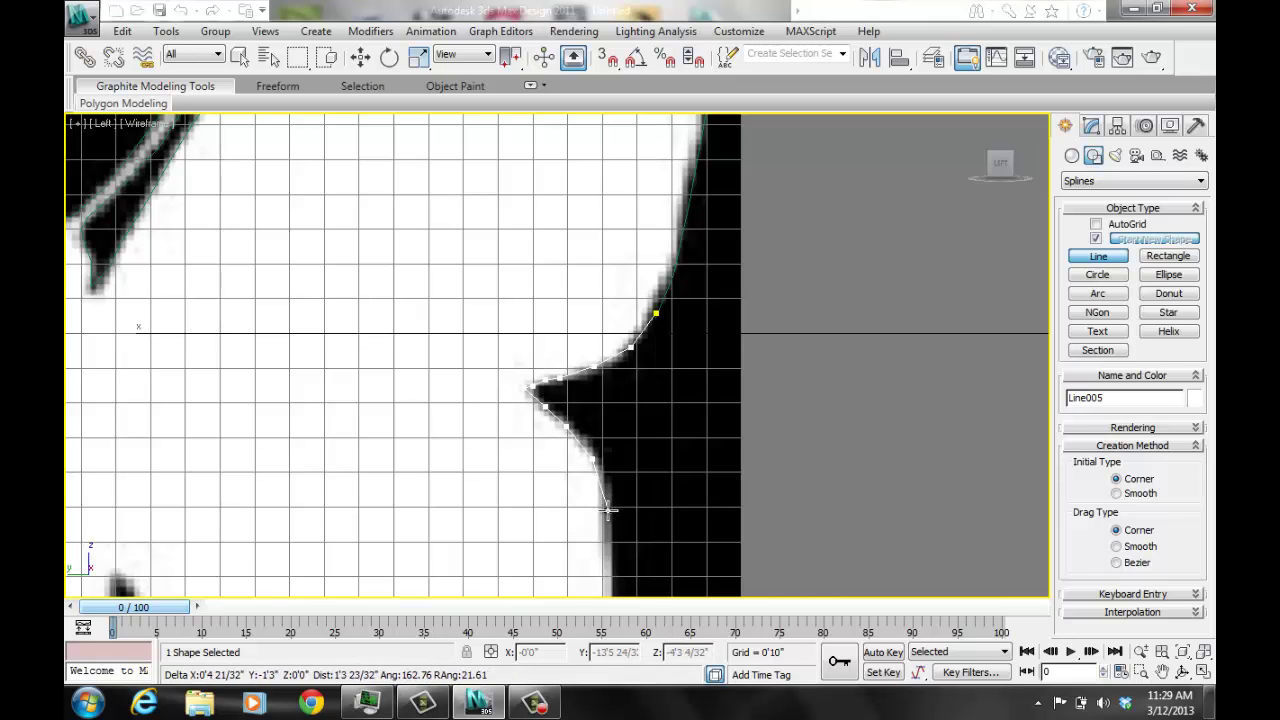
{"action": "right_click", "coordinate": [607, 512]}
{"action": "scroll", "coordinate": [623, 503], "scroll_direction": "down", "scroll_amount": 3}
{"action": "scroll", "coordinate": [623, 470], "scroll_direction": "up", "scroll_amount": 1}
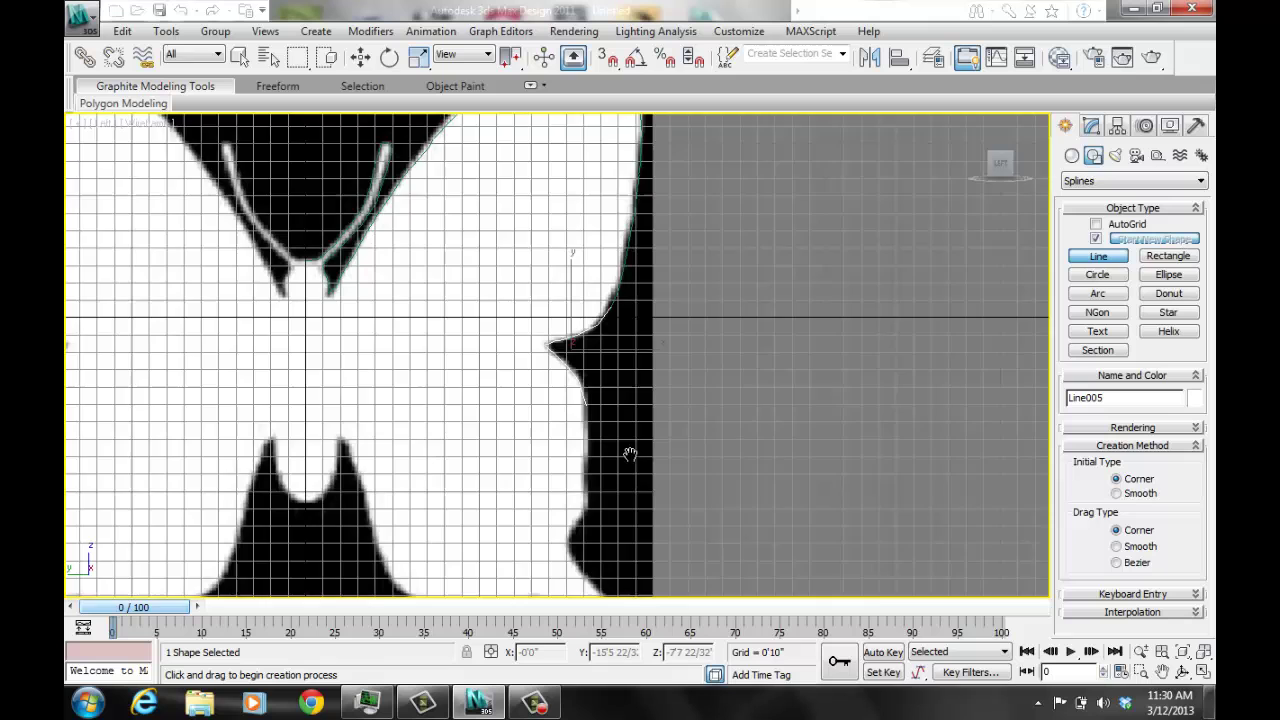
{"action": "scroll", "coordinate": [613, 360], "scroll_direction": "up", "scroll_amount": 2}
Draw Line006 from below the side spike along the scalloped bottom into the tail notch
{"action": "left_click", "coordinate": [598, 322]}
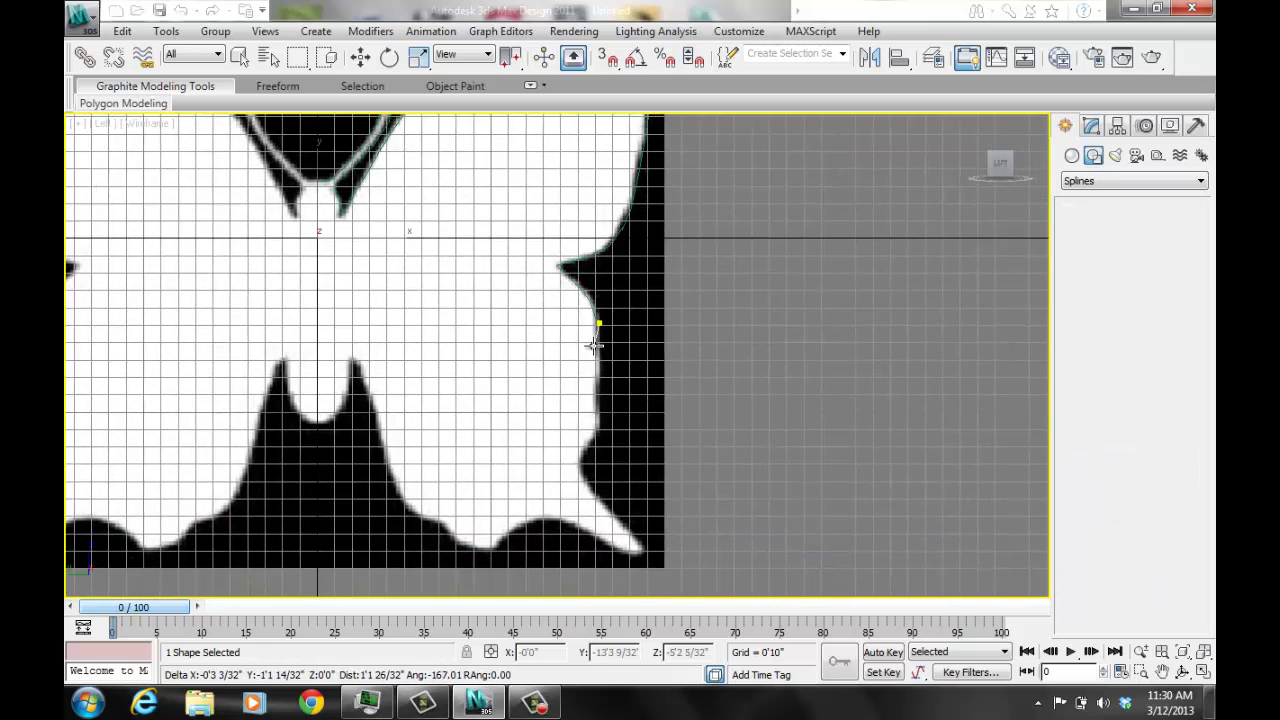
{"action": "left_click", "coordinate": [598, 390]}
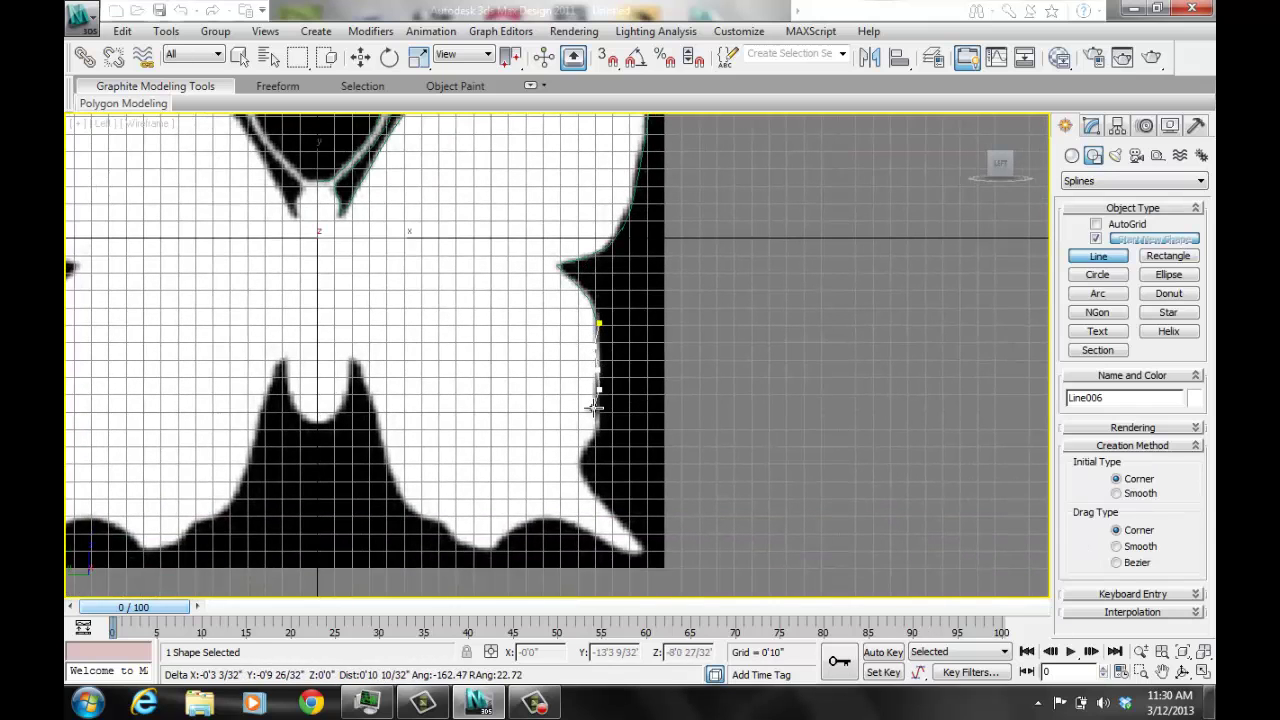
{"action": "left_click", "coordinate": [582, 460]}
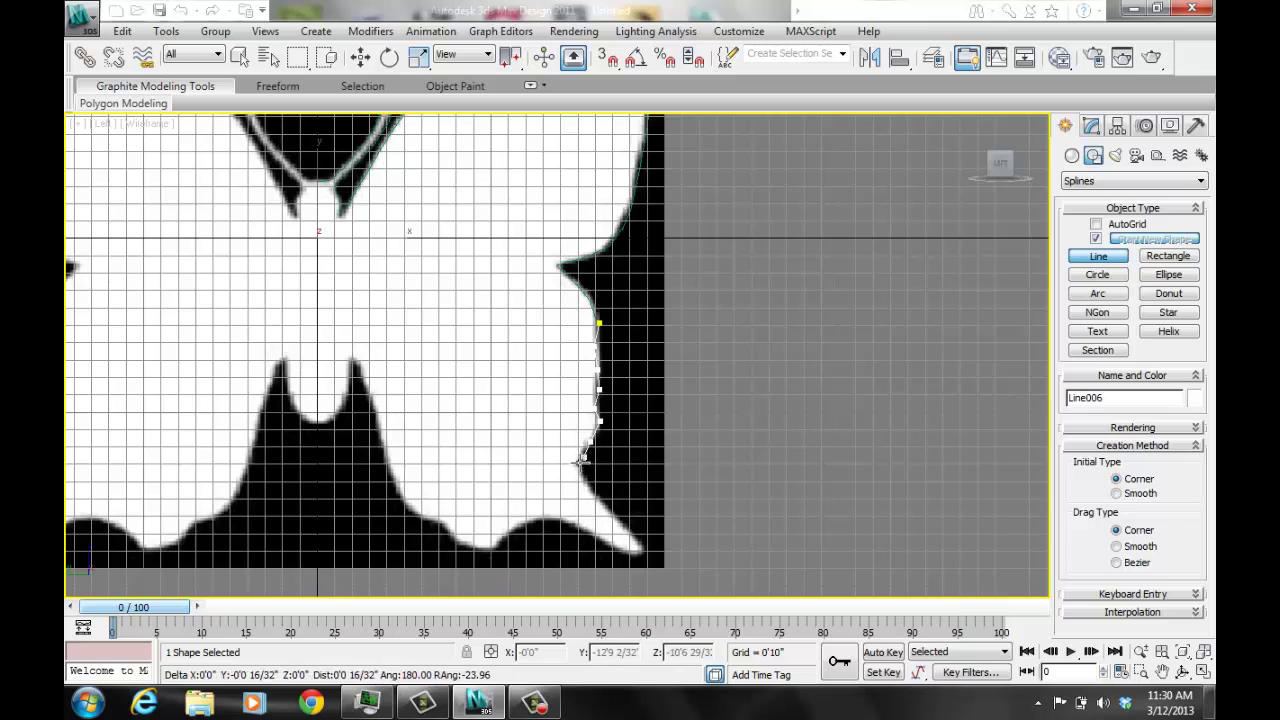
{"action": "left_click", "coordinate": [589, 481]}
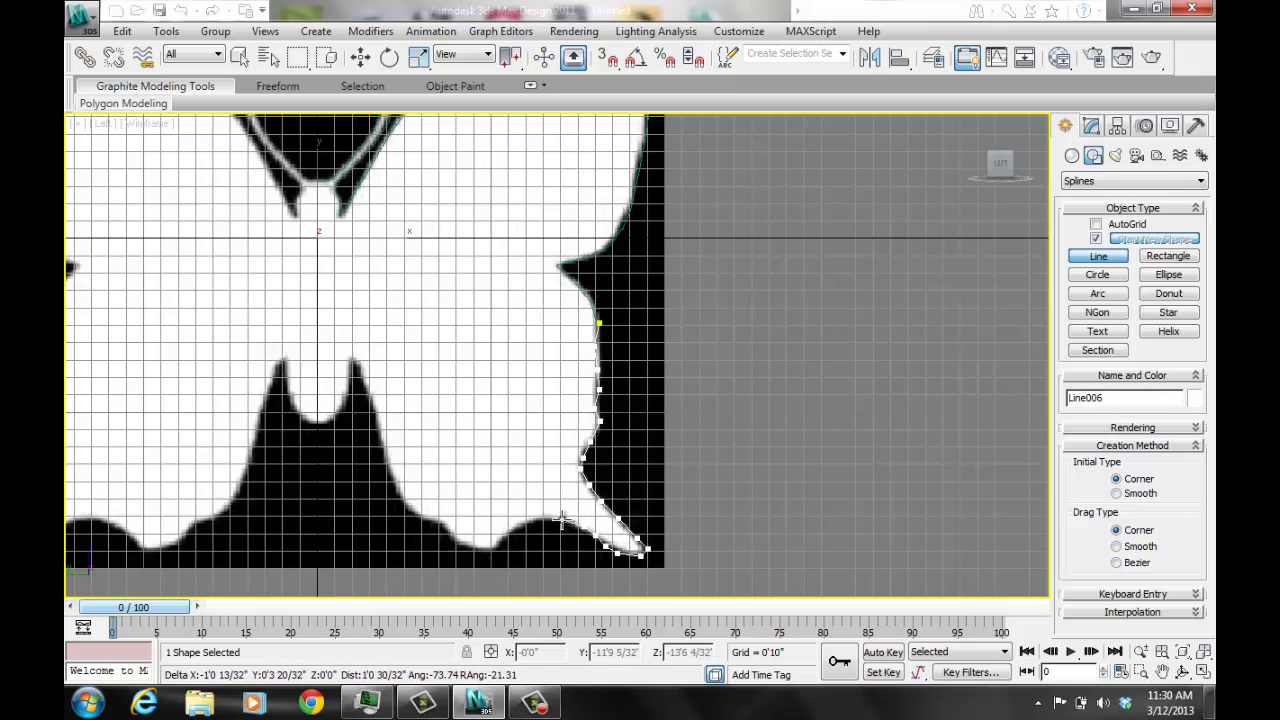
{"action": "left_click", "coordinate": [465, 547]}
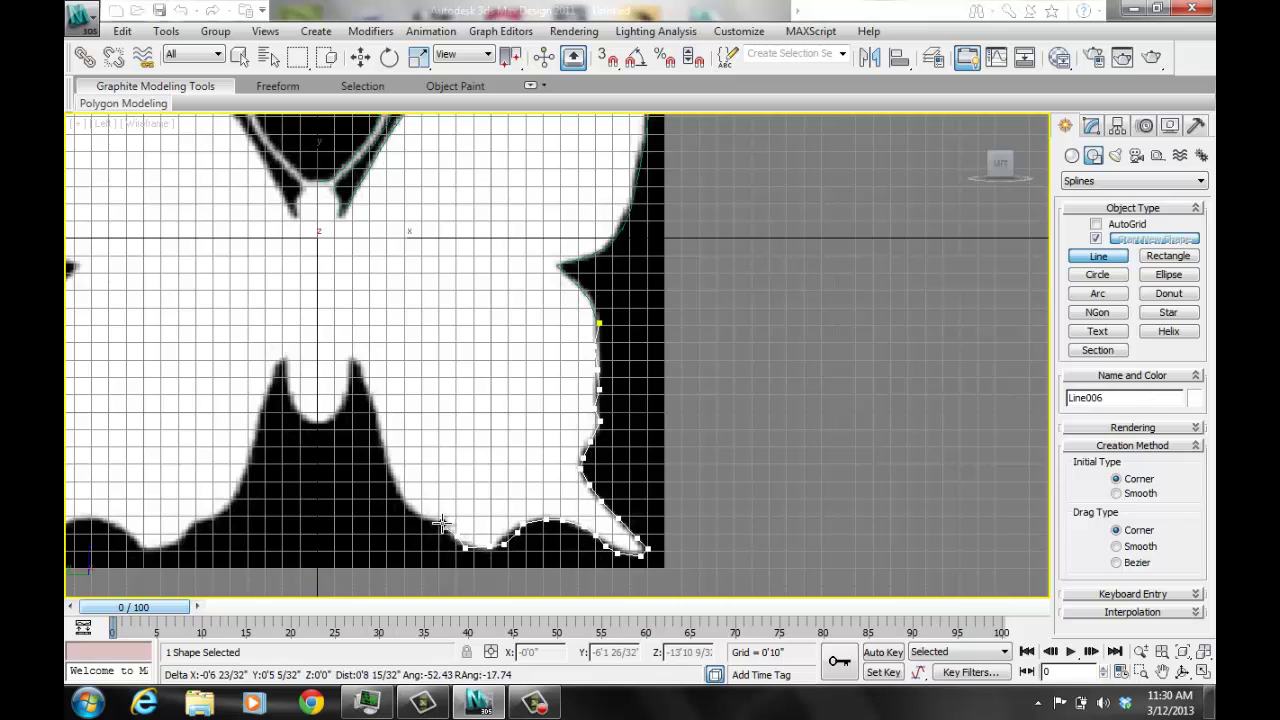
{"action": "left_click", "coordinate": [427, 515]}
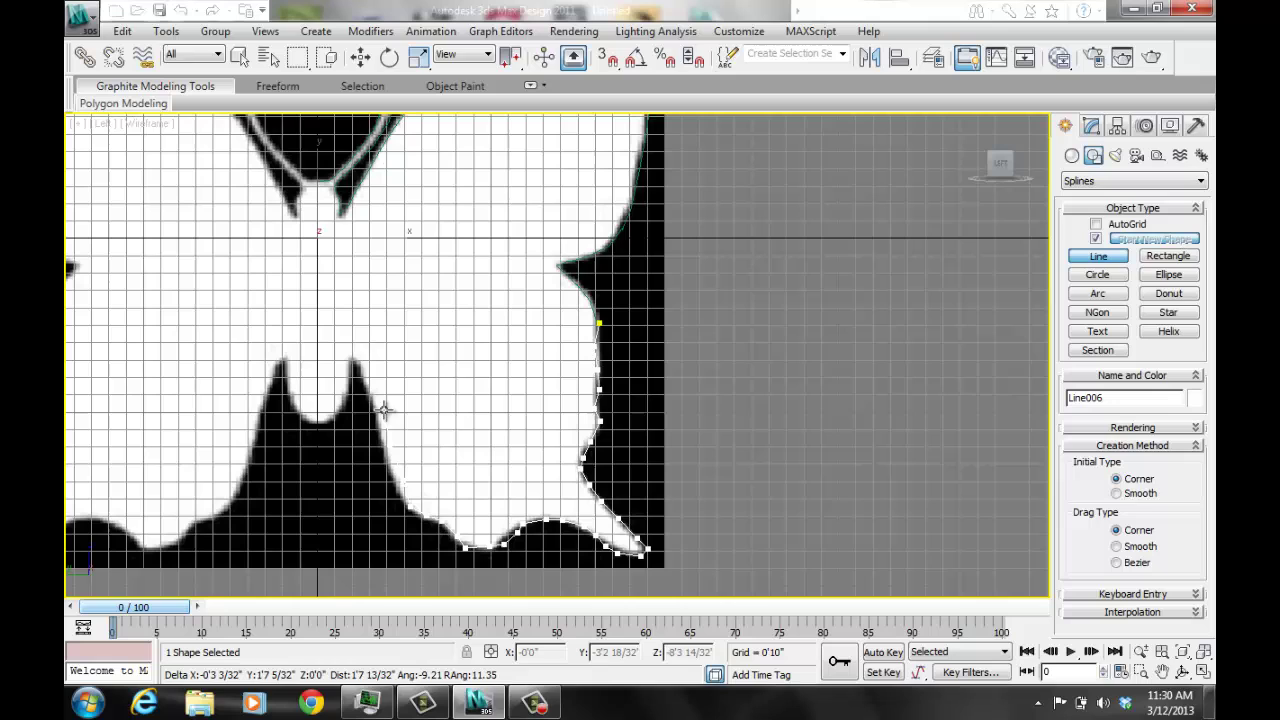
{"action": "left_click", "coordinate": [347, 369]}
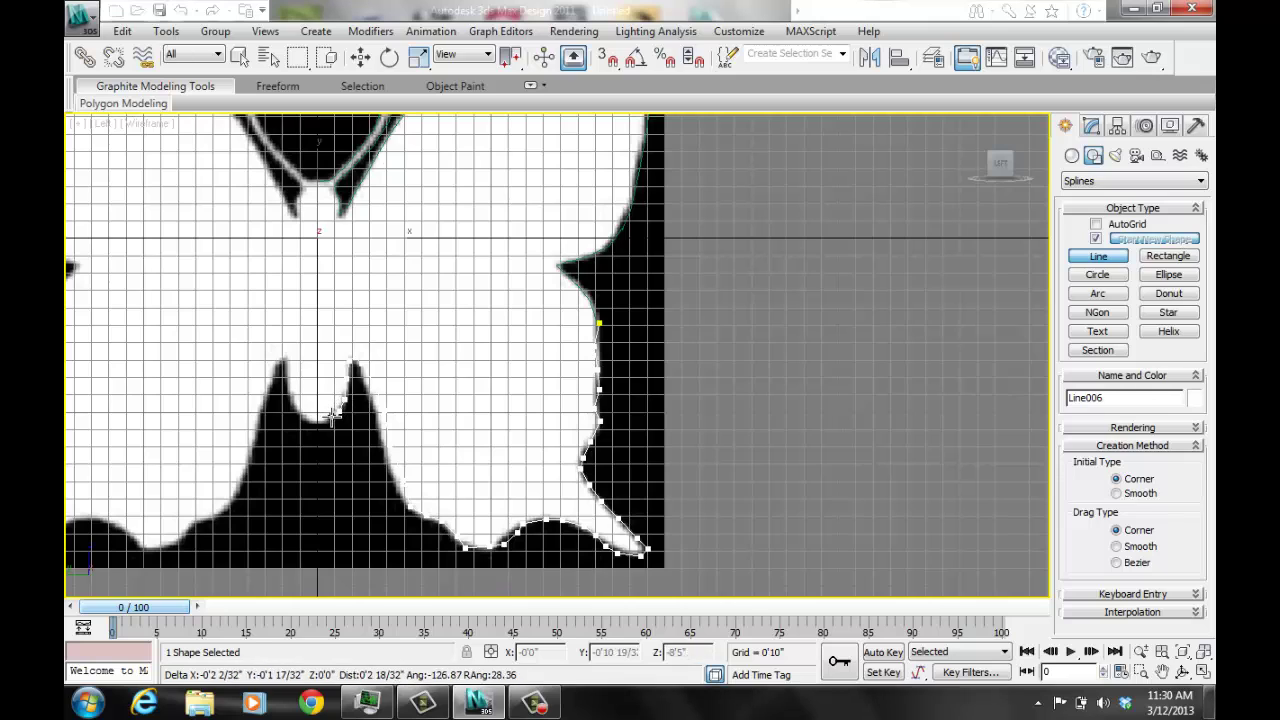
{"action": "left_click", "coordinate": [331, 415]}
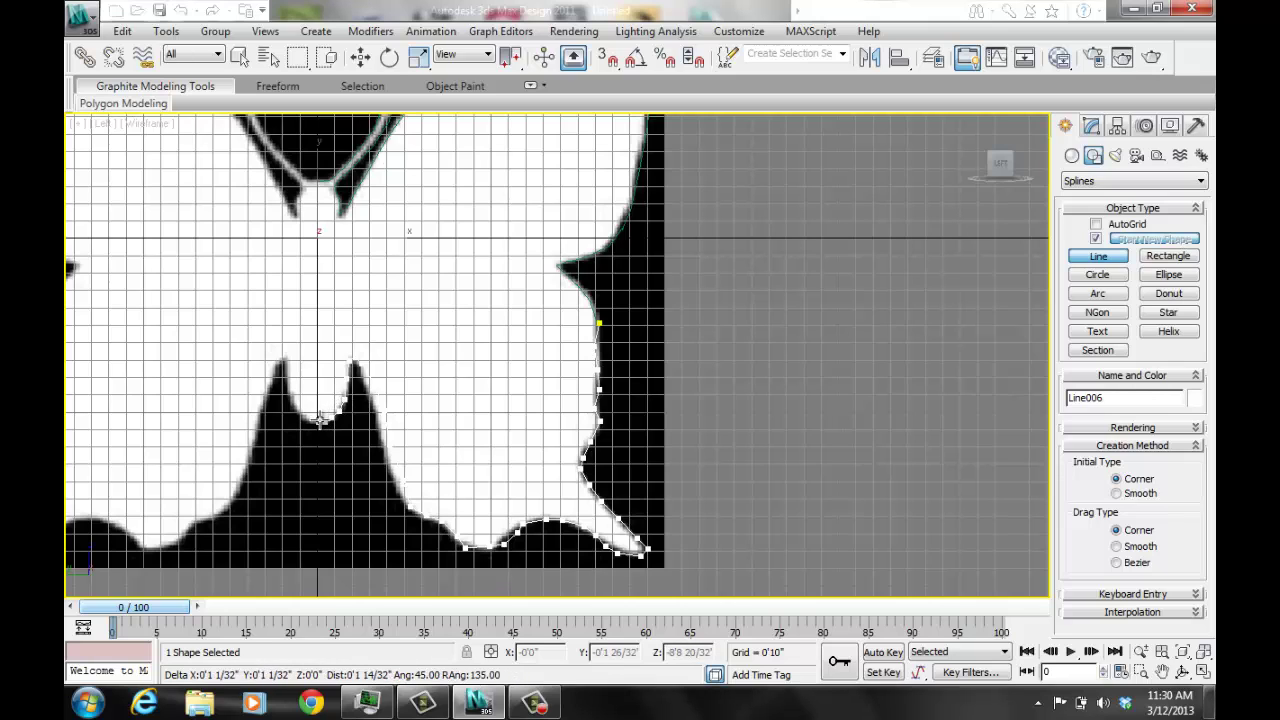
{"action": "right_click", "coordinate": [319, 418]}
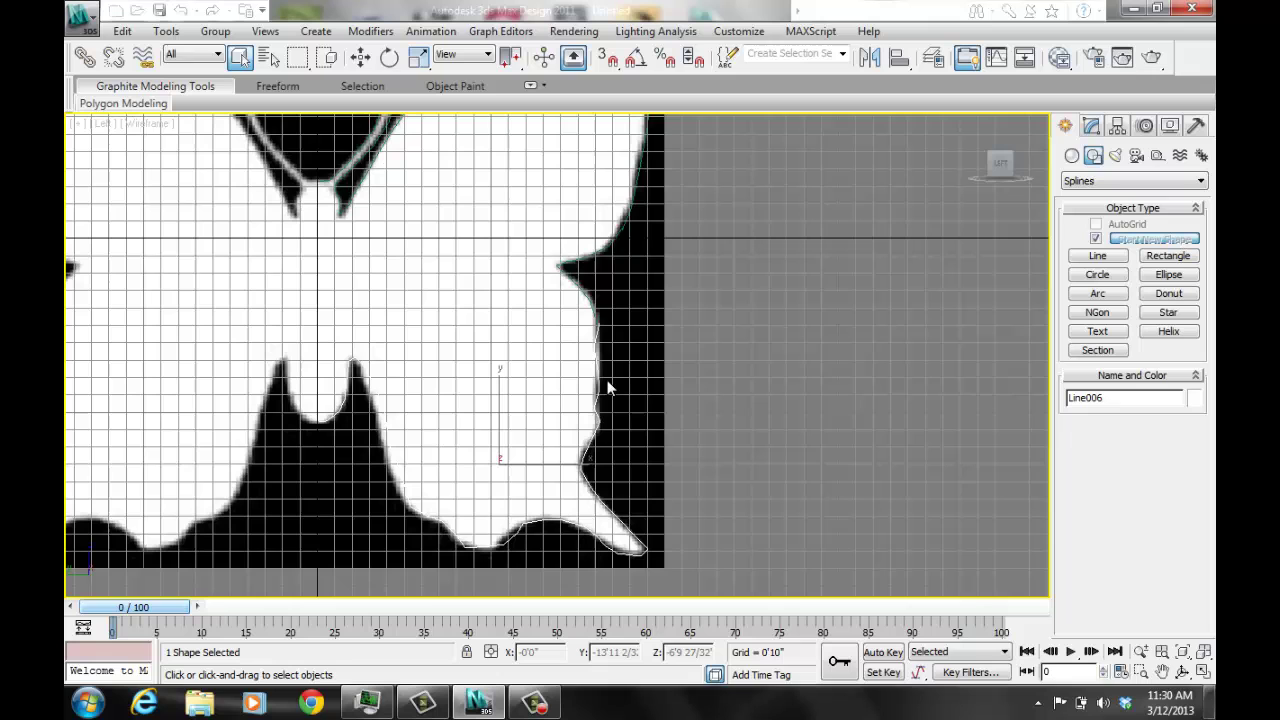
Deselect the outline, zoom to fit the whole butterfly, and save the scene
{"action": "left_click", "coordinate": [641, 374]}
{"action": "key", "text": "z"}
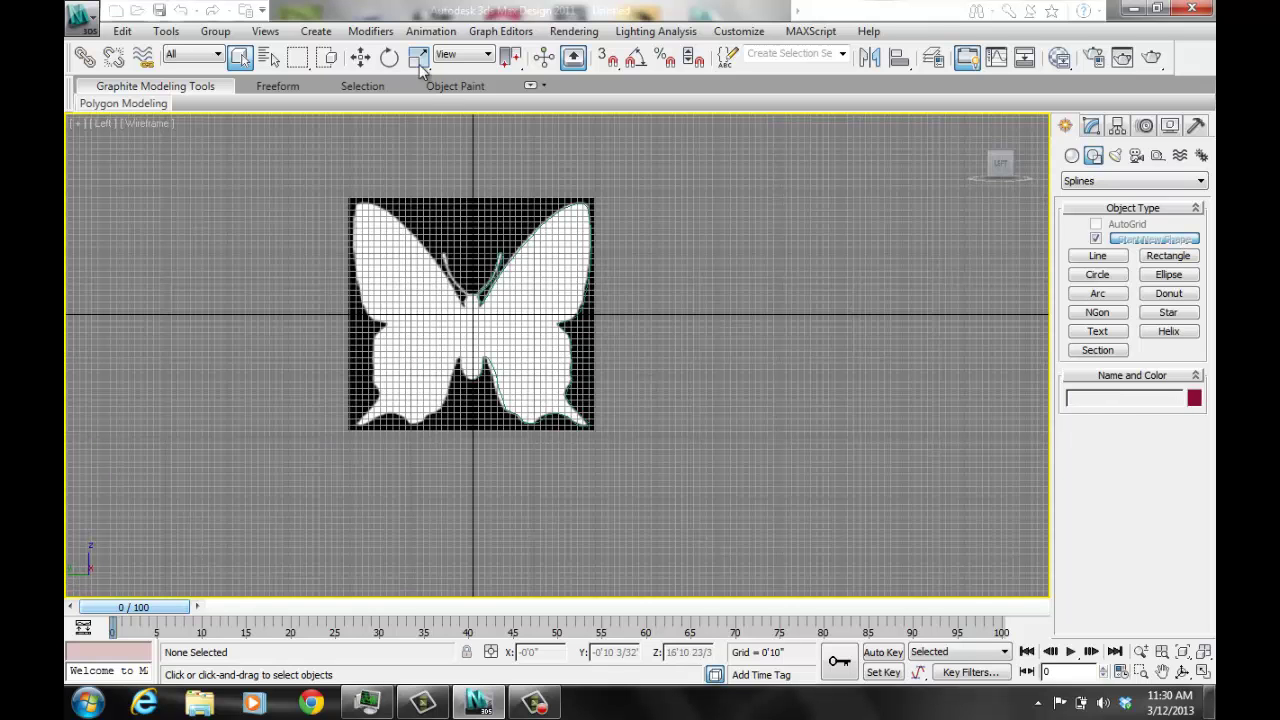
{"action": "key", "text": "ctrl+s"}
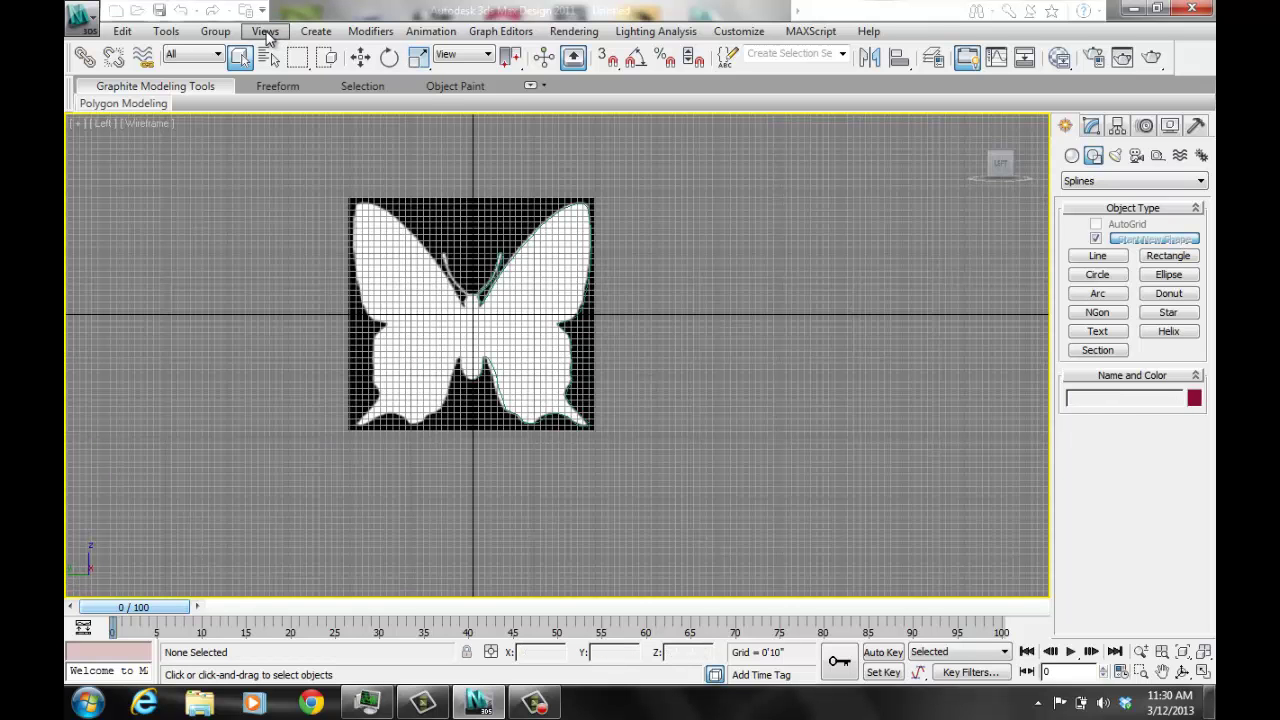
Turn off Display Background so the butterfly image no longer shows
{"action": "left_click", "coordinate": [265, 32]}
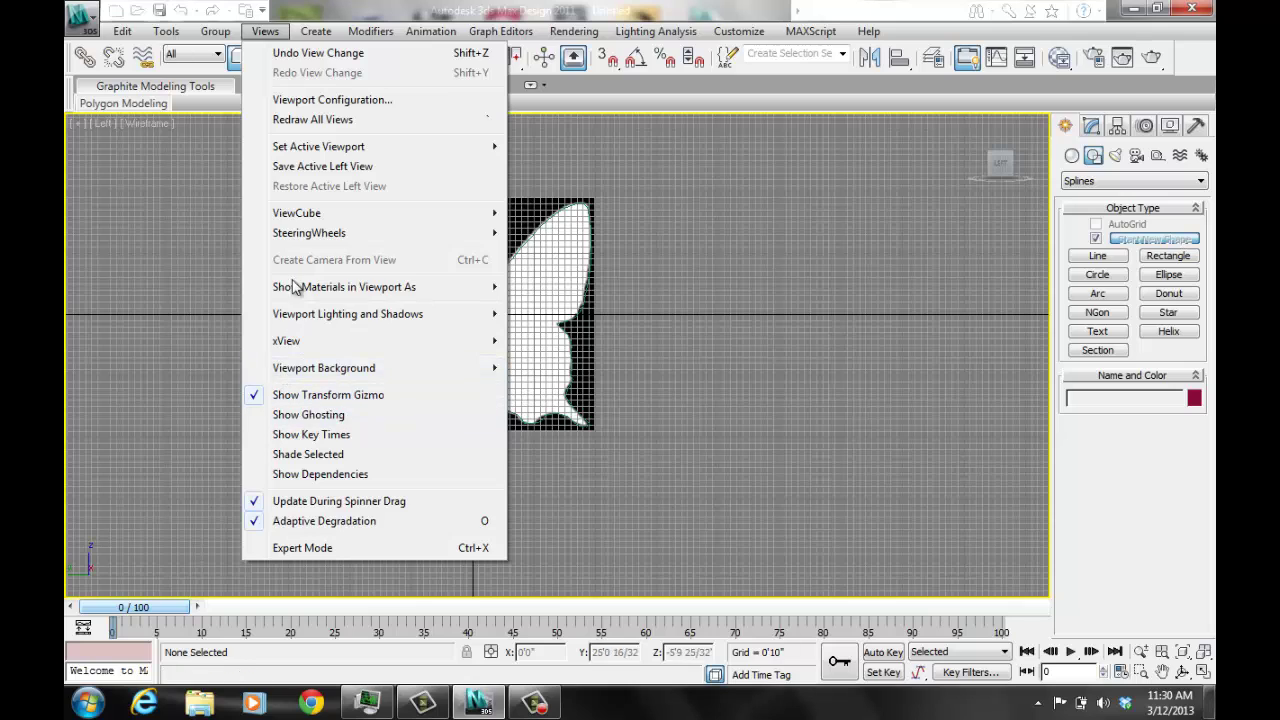
{"action": "mouse_move", "coordinate": [324, 368]}
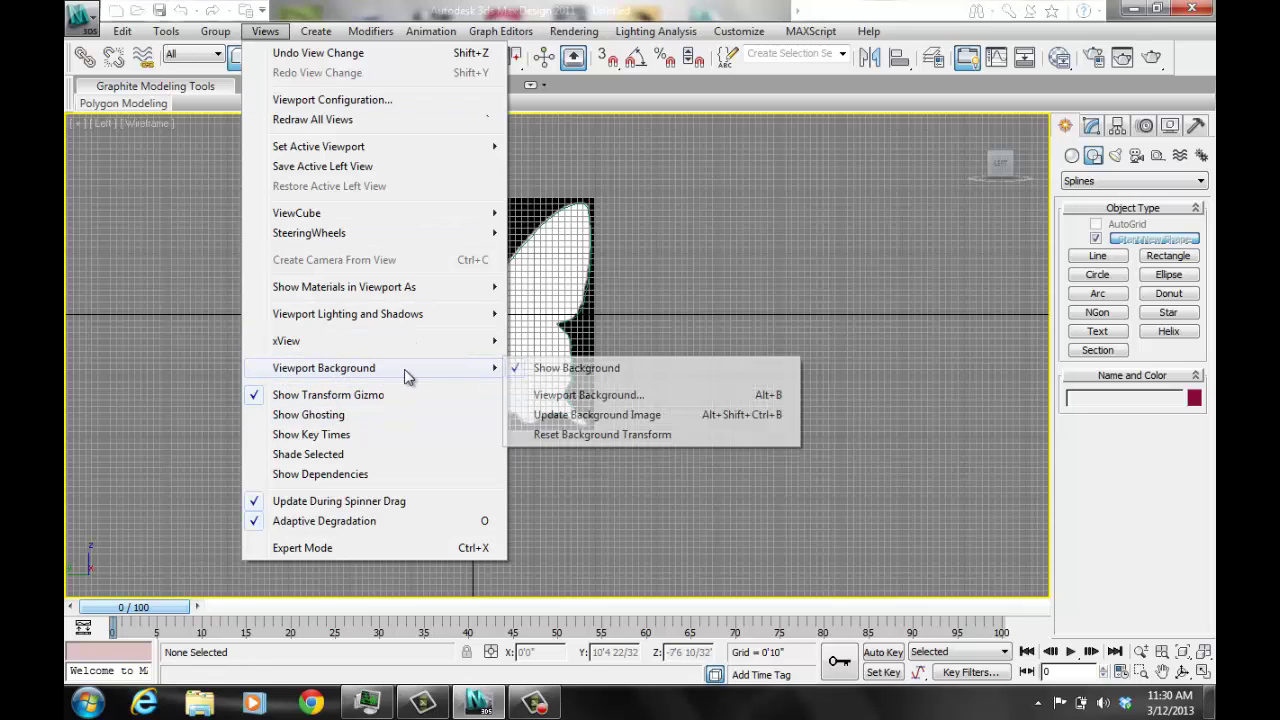
{"action": "left_click", "coordinate": [546, 397]}
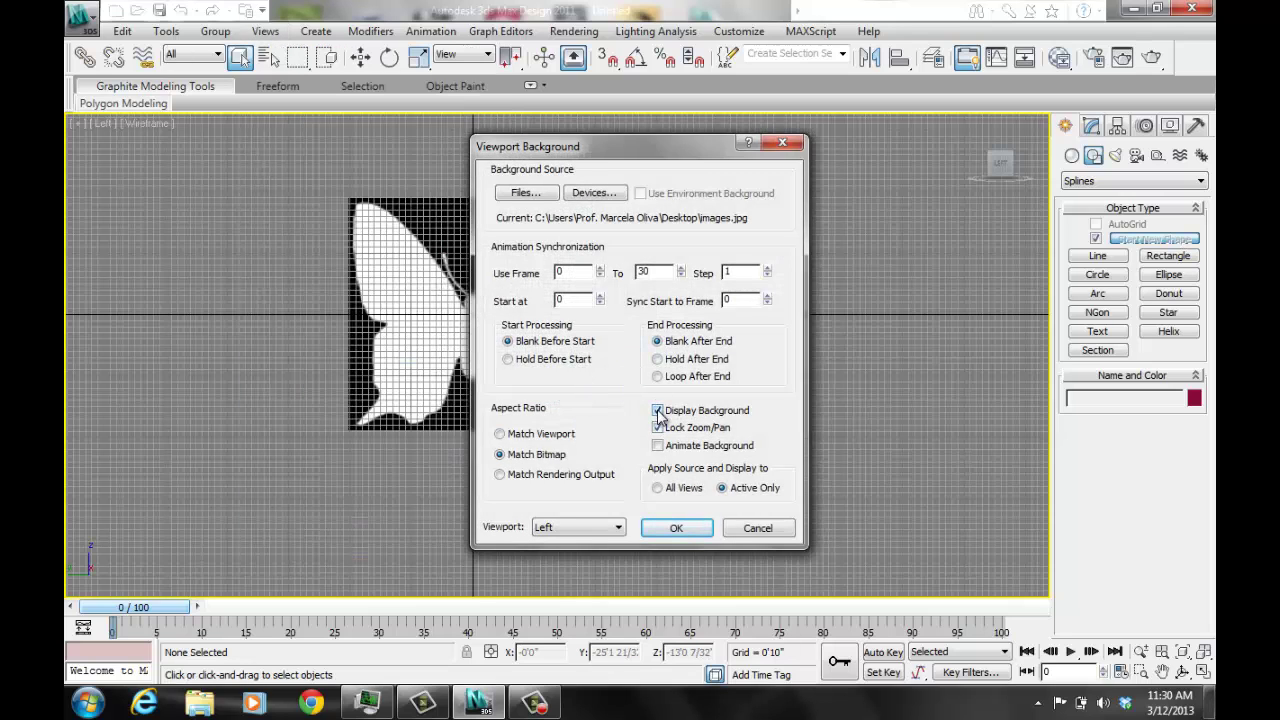
{"action": "left_click", "coordinate": [675, 529]}
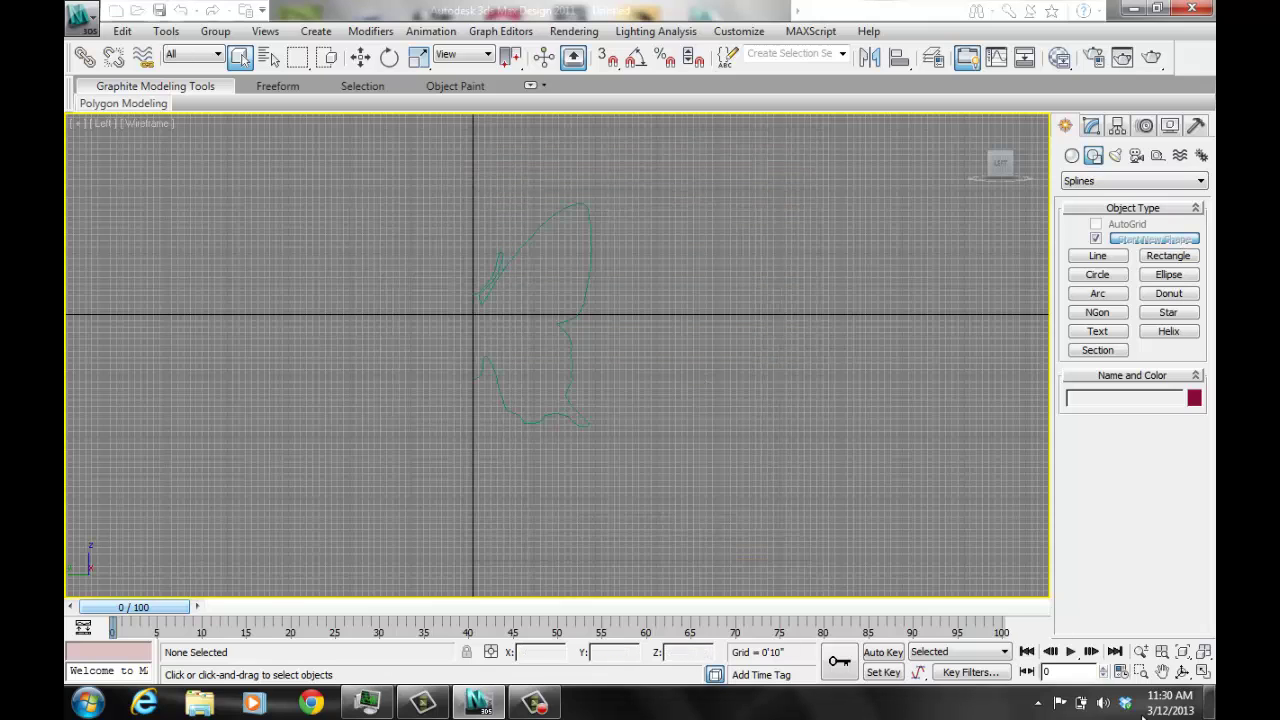
Return to four viewports, box-select all six outline splines, and open their Modifier List
{"action": "left_click", "coordinate": [1203, 671]}
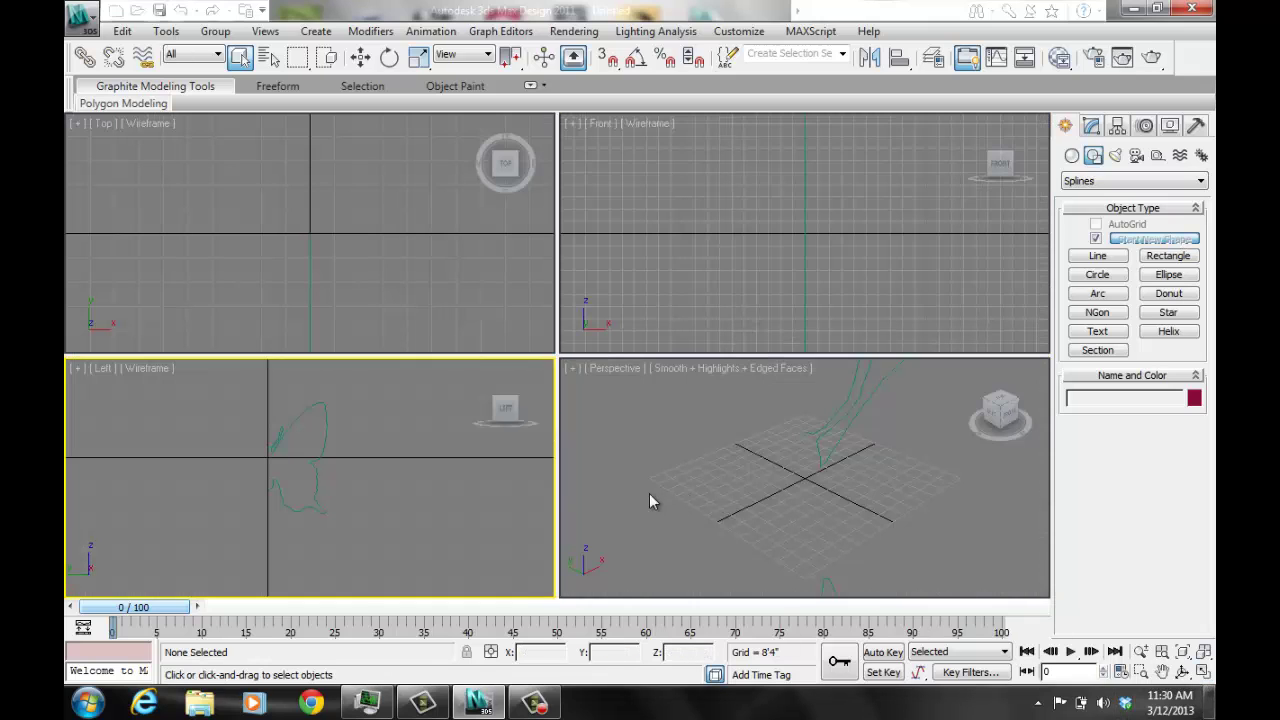
{"action": "middle_click_drag", "start_coordinate": [470, 448], "coordinate": [466, 471]}
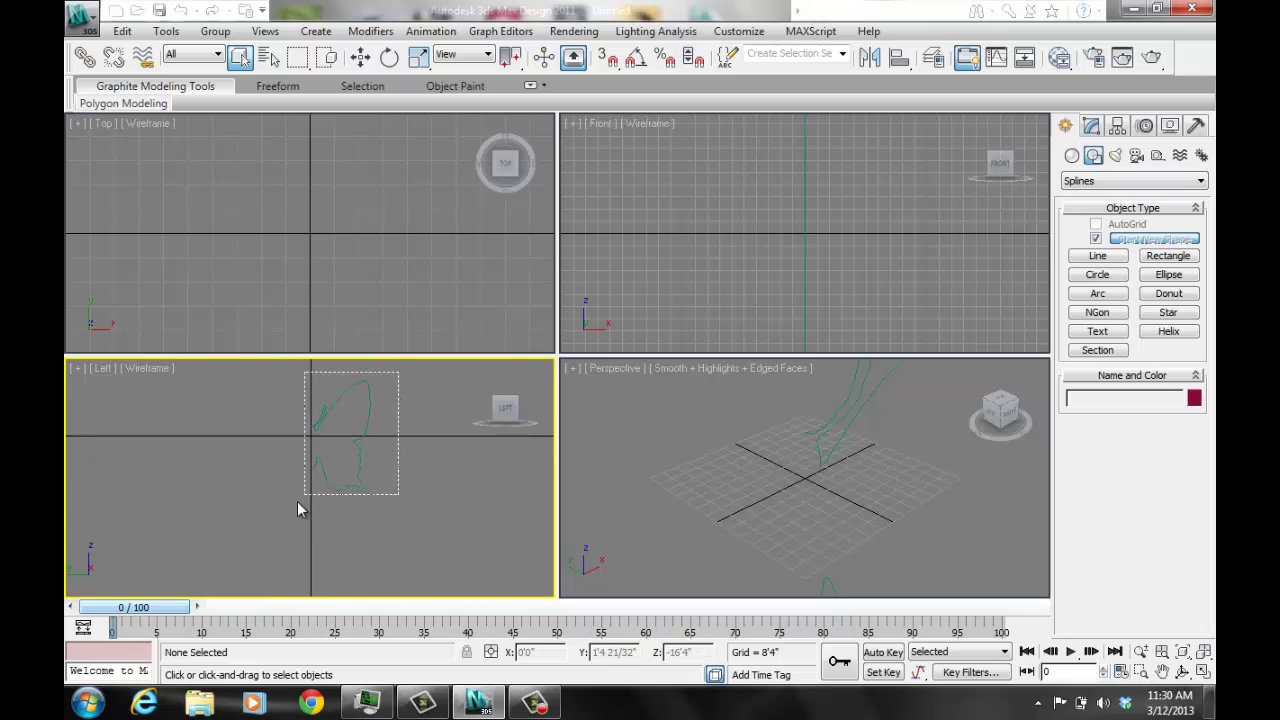
{"action": "left_click_drag", "start_coordinate": [399, 381], "coordinate": [297, 502]}
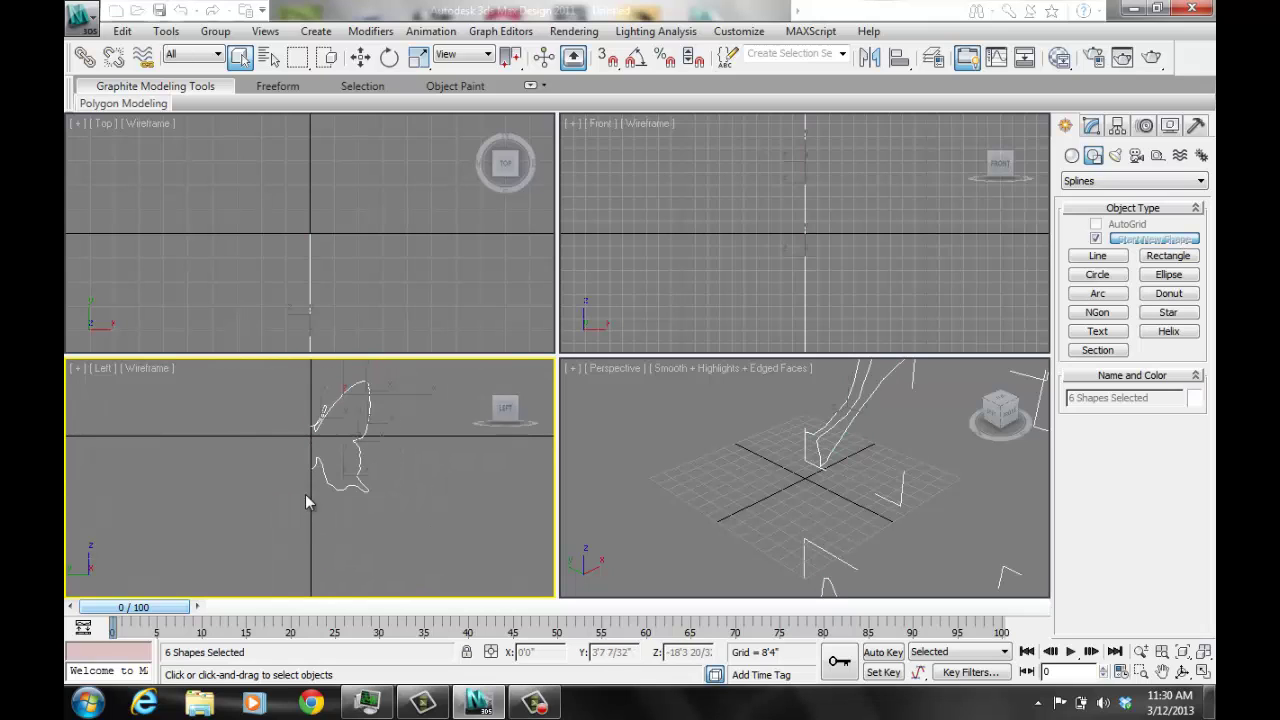
{"action": "left_click", "coordinate": [1091, 125]}
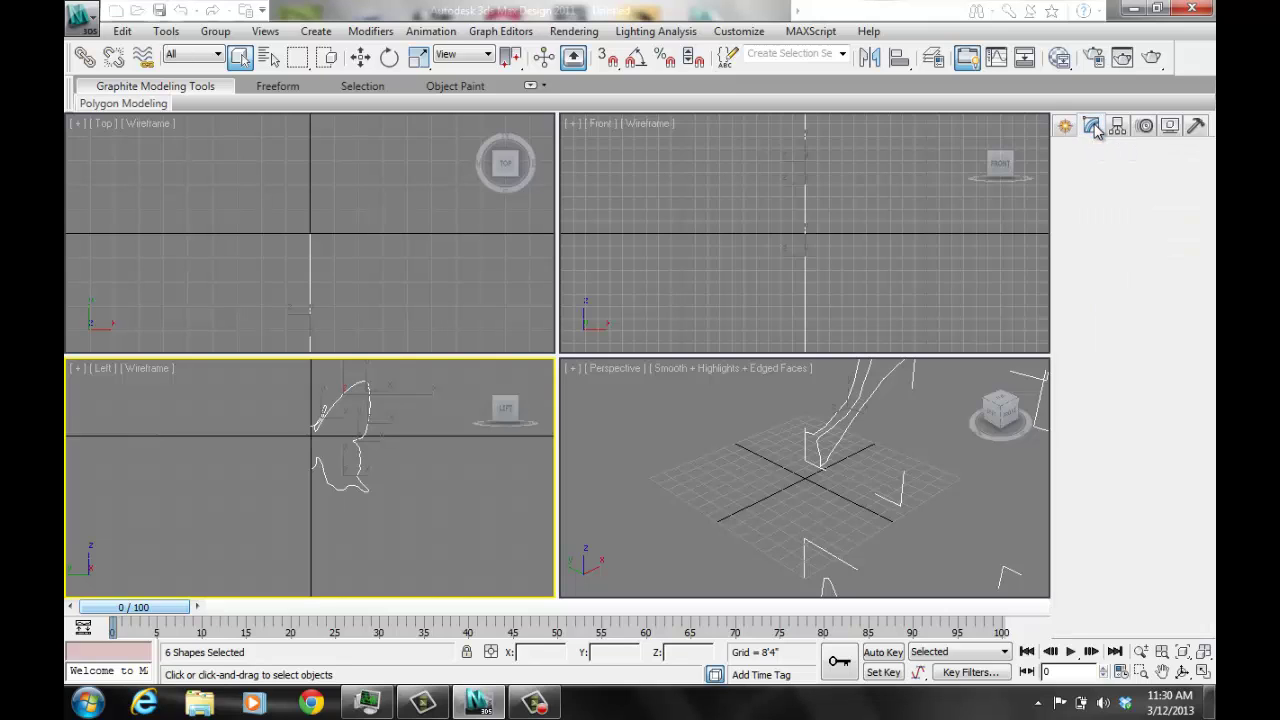
{"action": "left_click", "coordinate": [1202, 178]}
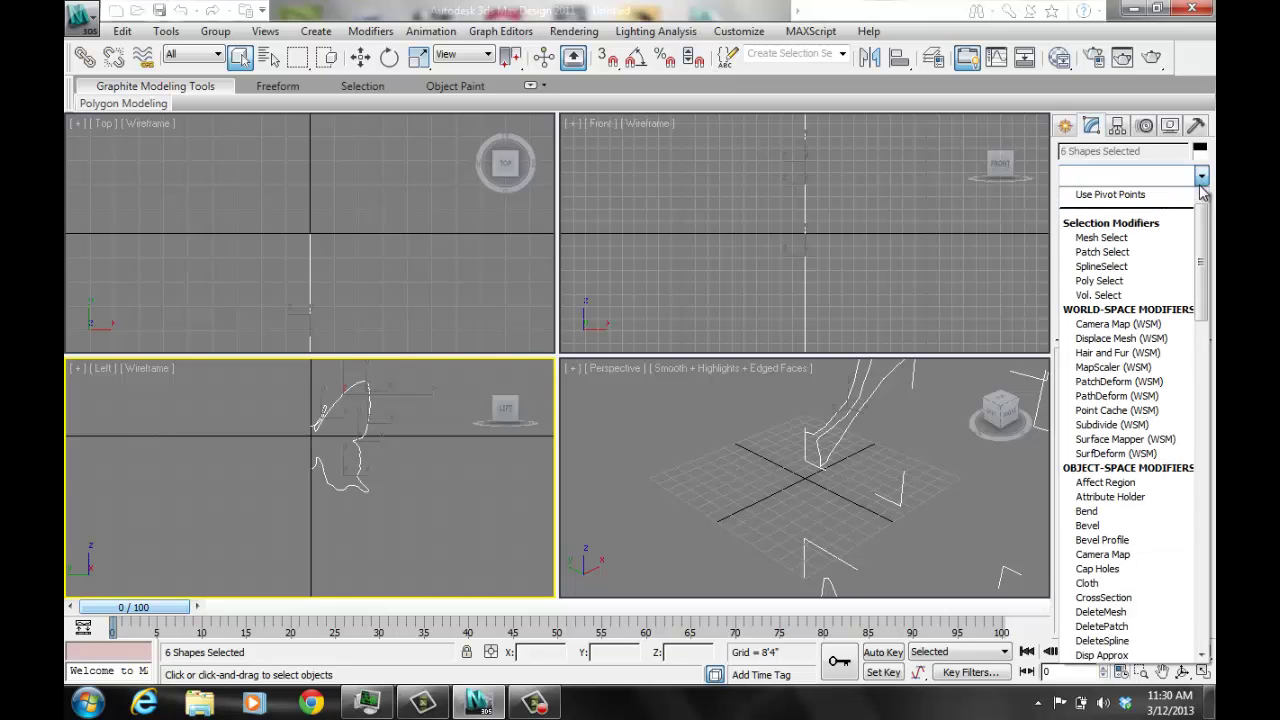
{"action": "mouse_move", "coordinate": [1206, 248]}
{"action": "left_mouse_down"}
{"action": "mouse_move", "coordinate": [1206, 532]}
{"action": "mouse_move", "coordinate": [1192, 383]}
{"action": "left_mouse_up"}
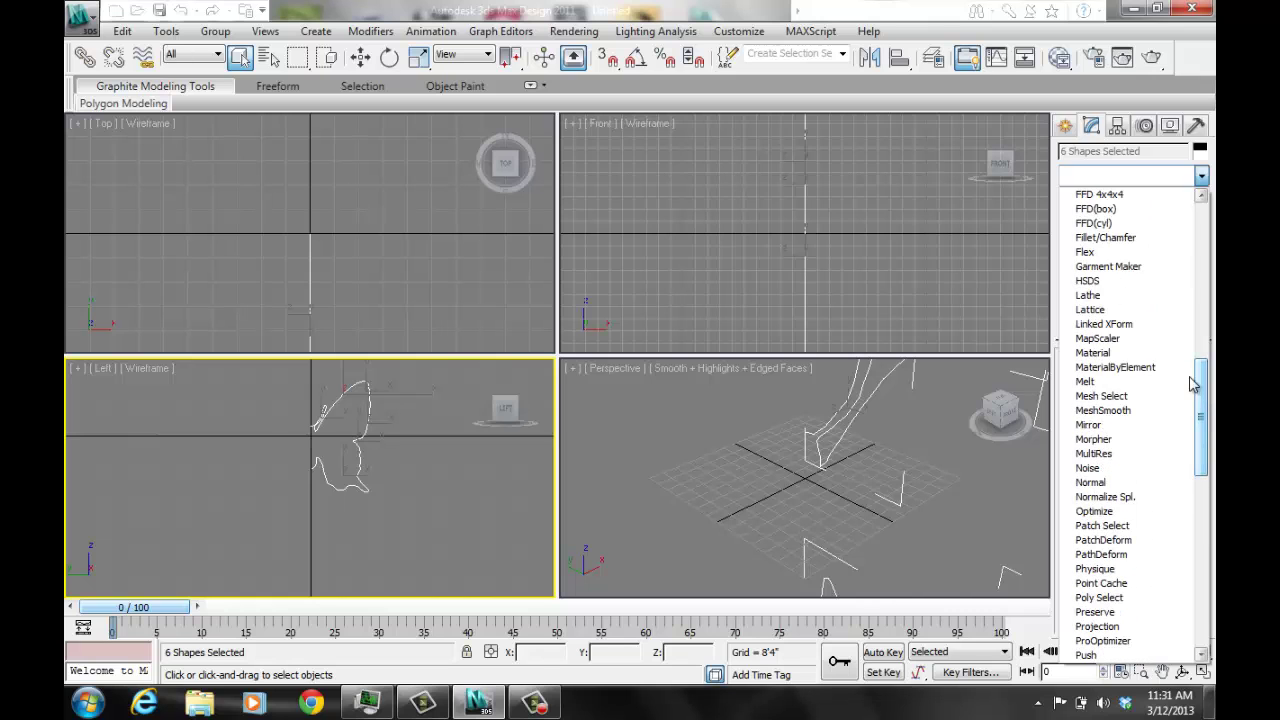
Apply Lathe to the six splines, then reselect all six lathed objects
{"action": "left_click", "coordinate": [1106, 298]}
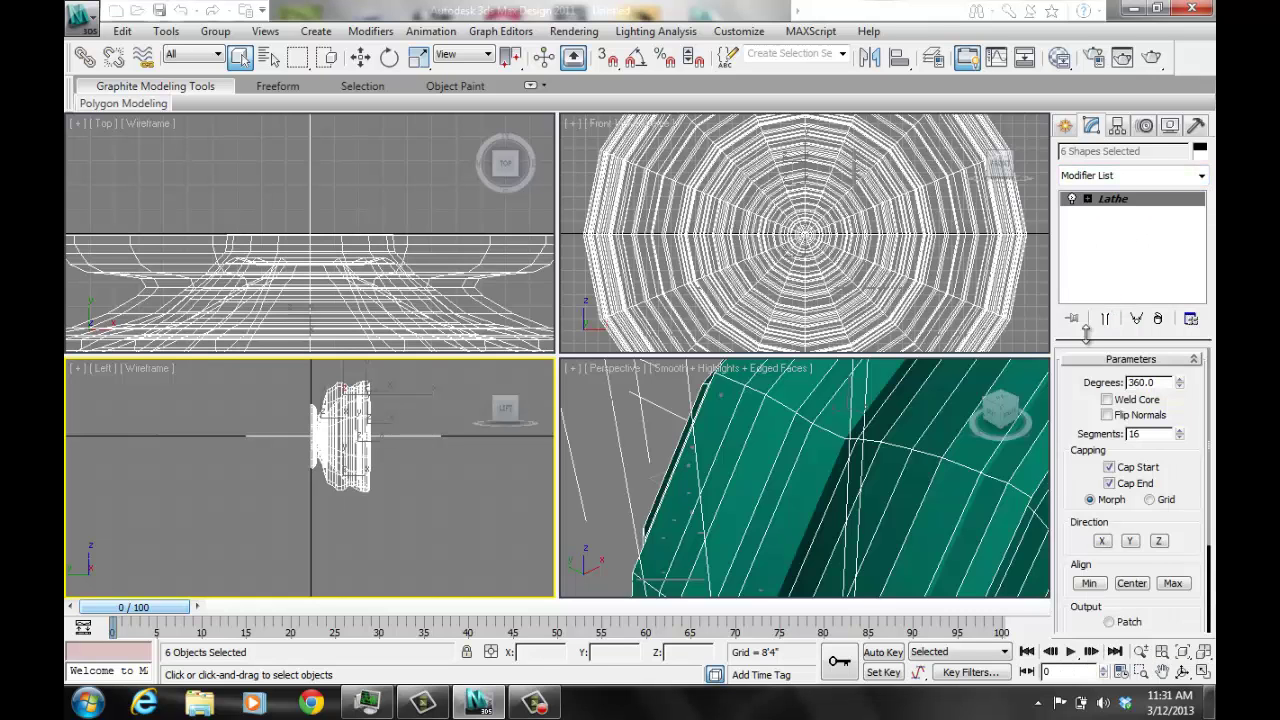
{"action": "left_click", "coordinate": [599, 484]}
{"action": "scroll", "coordinate": [607, 482], "scroll_direction": "down", "scroll_amount": 5}
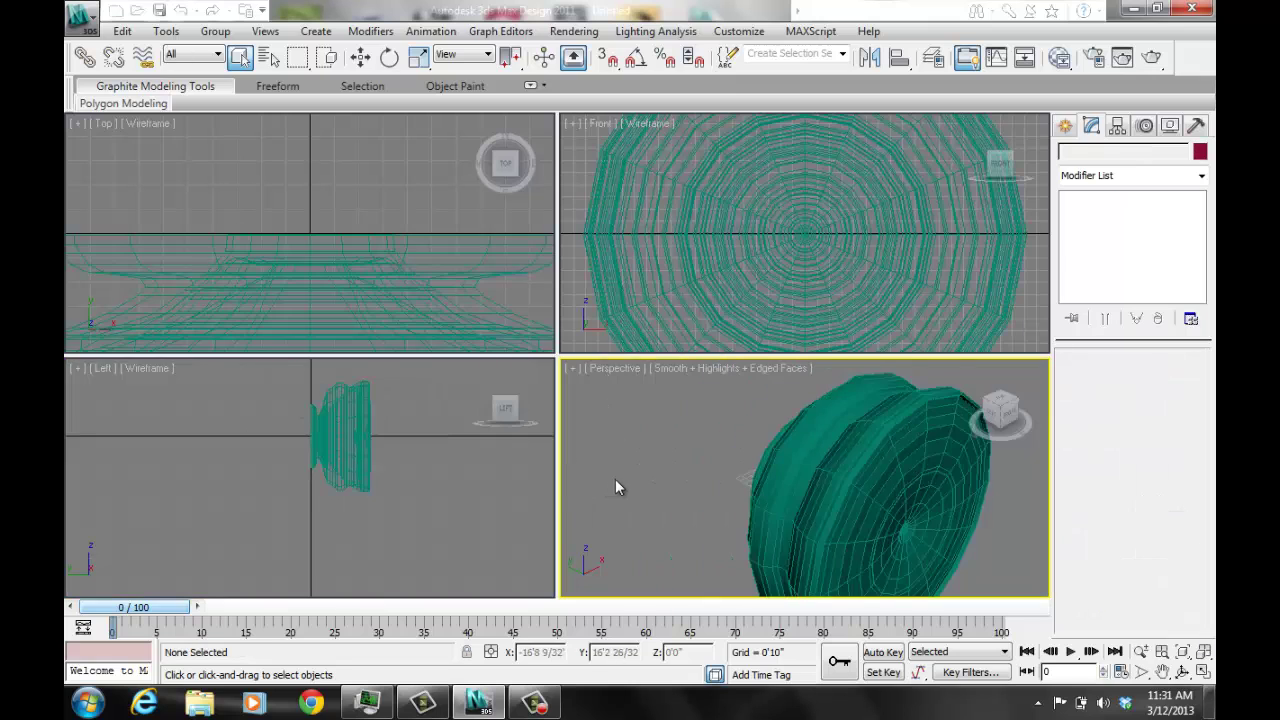
{"action": "scroll", "coordinate": [760, 487], "scroll_direction": "down", "scroll_amount": 1}
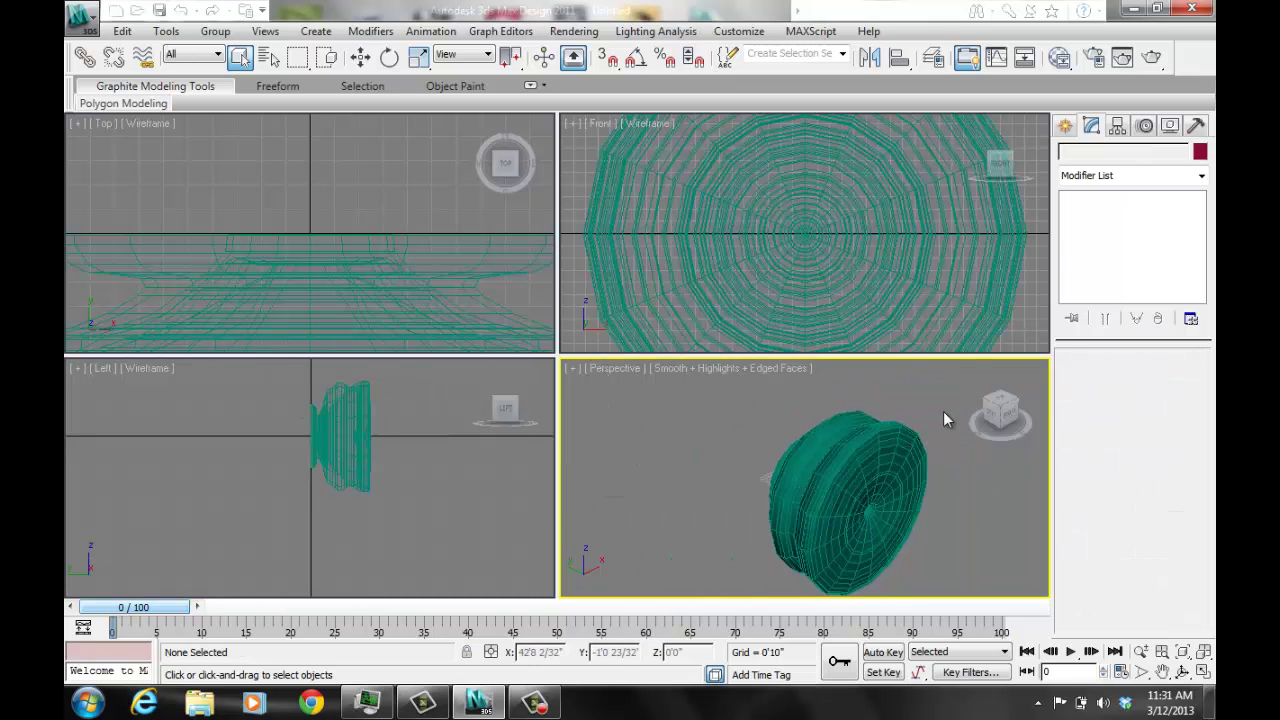
{"action": "left_click_drag", "start_coordinate": [943, 418], "coordinate": [766, 591]}
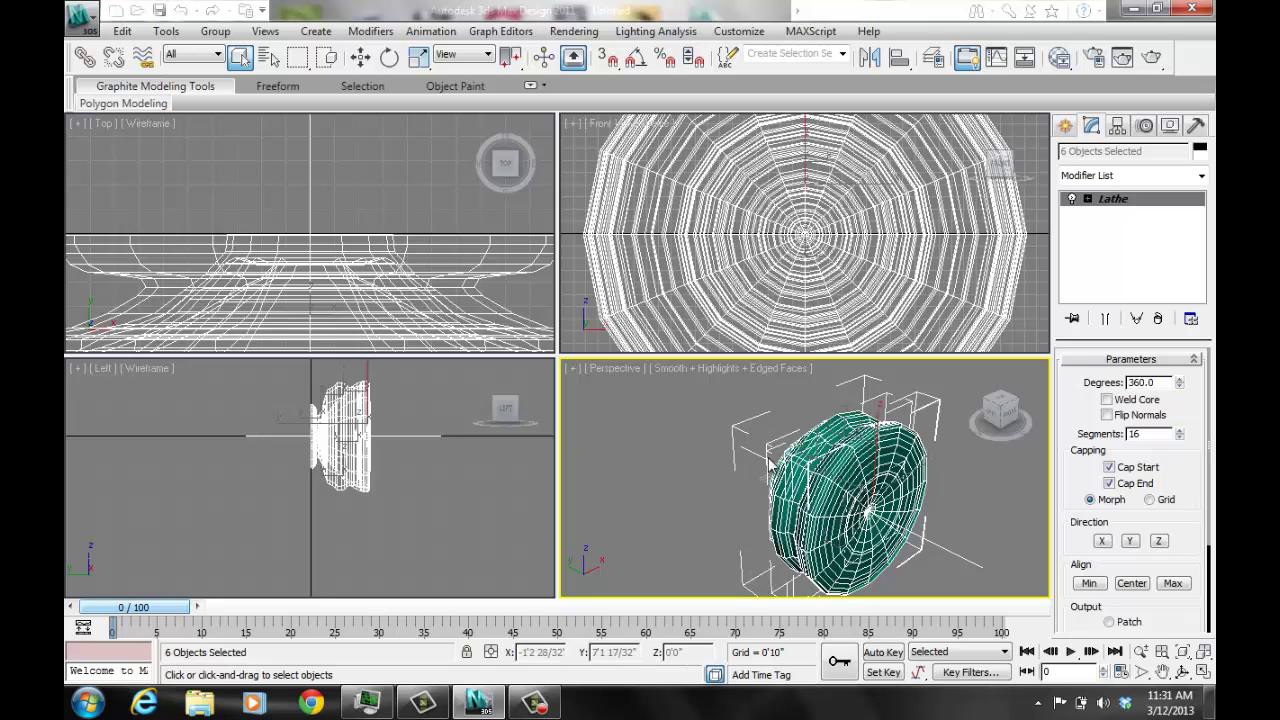
Rotate the objects about 33 degrees around X and try Lathe directions X and Y
{"action": "left_click", "coordinate": [390, 58]}
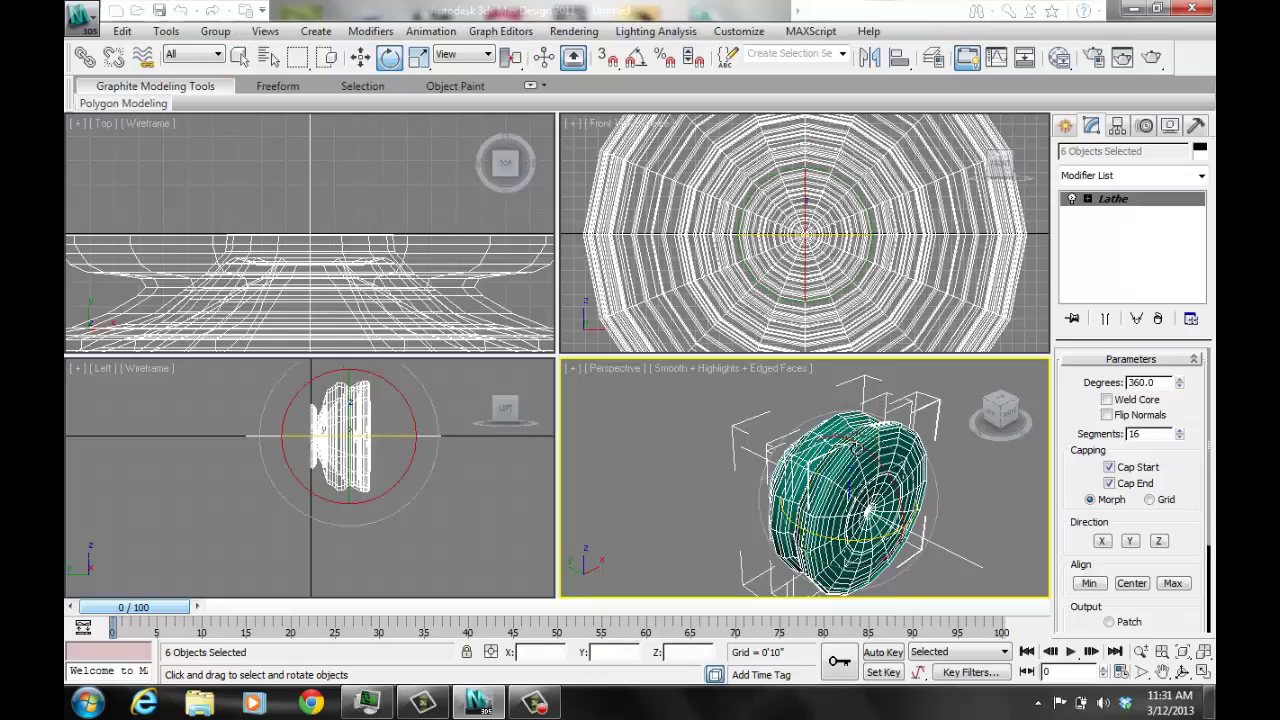
{"action": "mouse_move", "coordinate": [860, 446]}
{"action": "left_mouse_down"}
{"action": "mouse_move", "coordinate": [945, 499]}
{"action": "mouse_move", "coordinate": [948, 575]}
{"action": "left_mouse_up"}
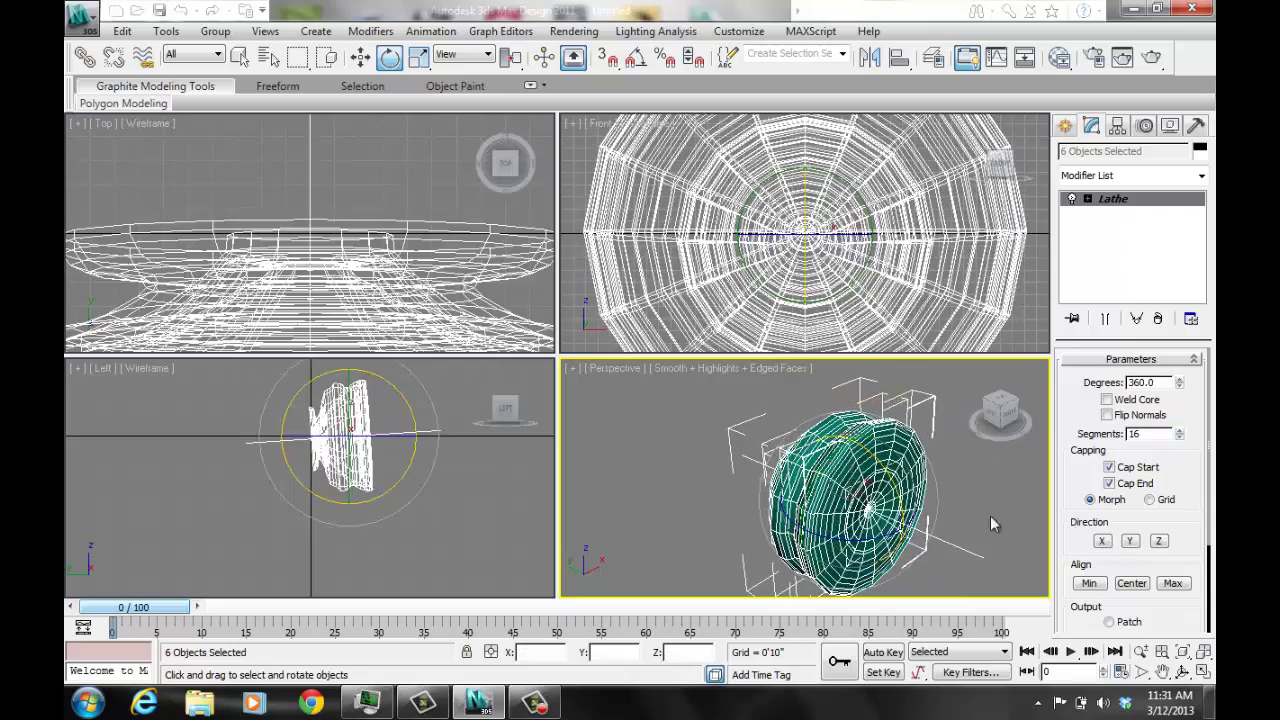
{"action": "left_click", "coordinate": [1104, 541]}
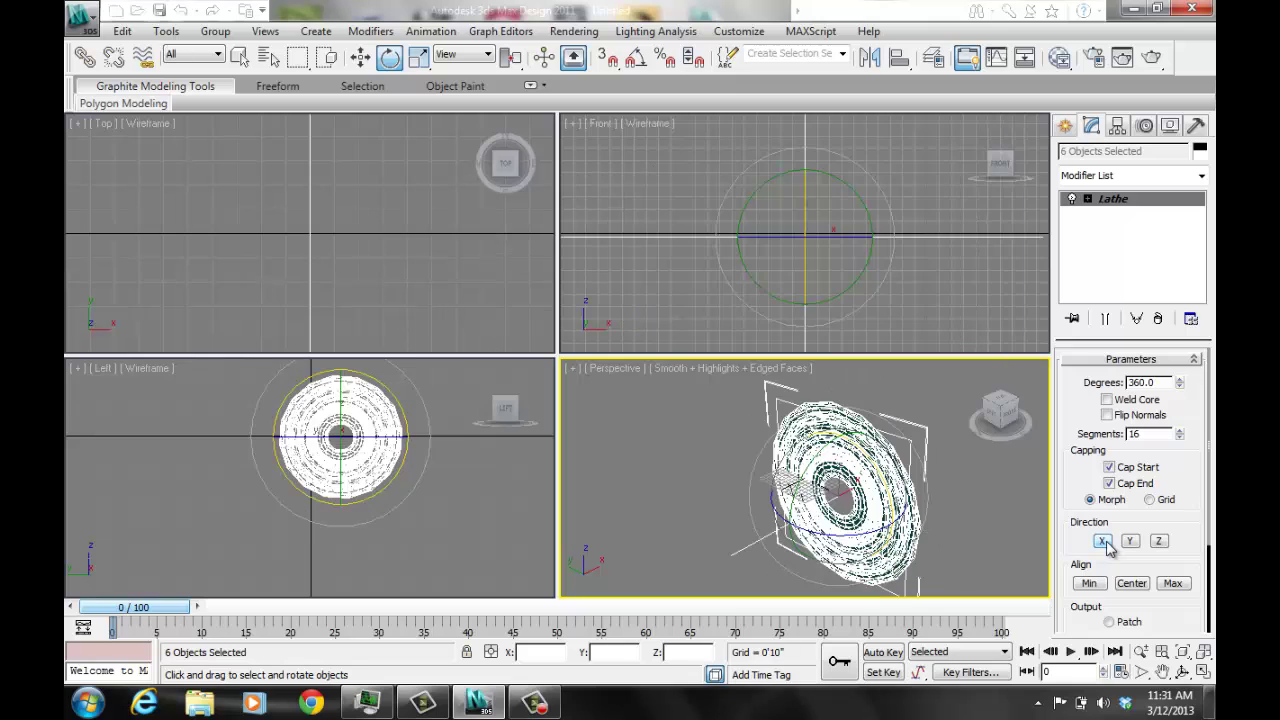
{"action": "left_click", "coordinate": [1131, 542]}
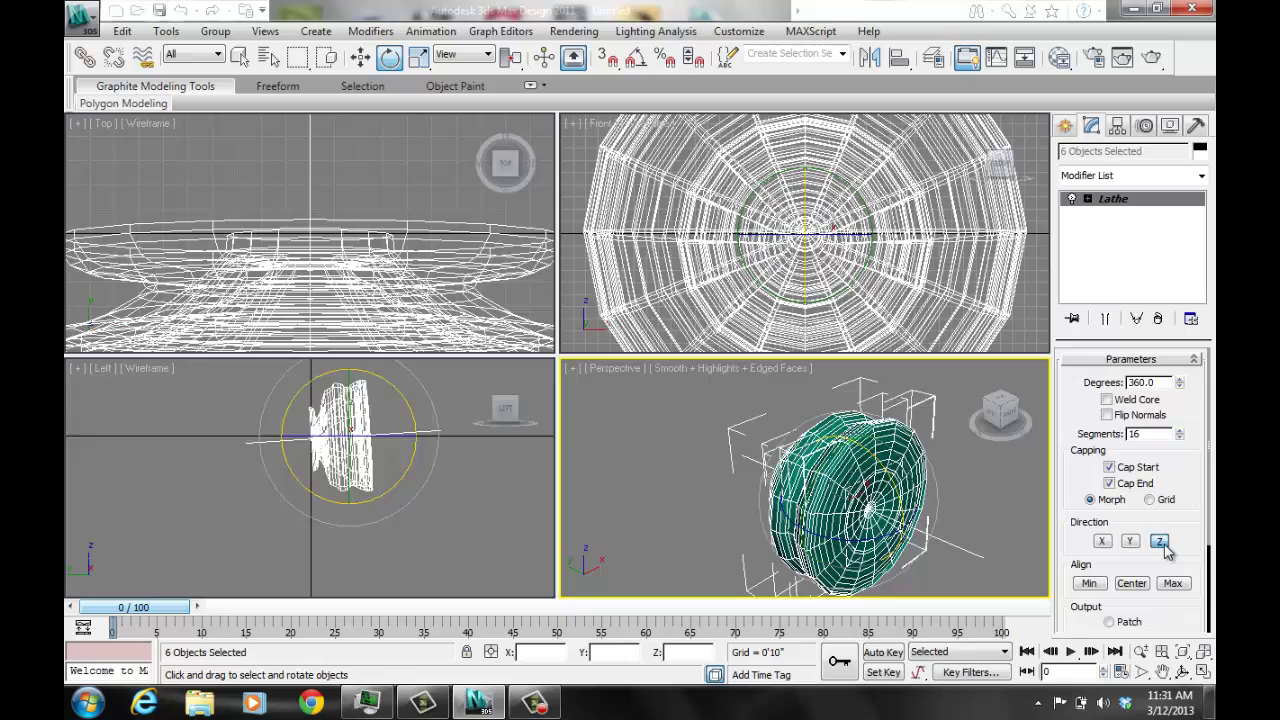
Lathe the butterfly profiles around Z, turning them and trying 180 degrees before returning to 360
{"action": "left_click", "coordinate": [1159, 542]}
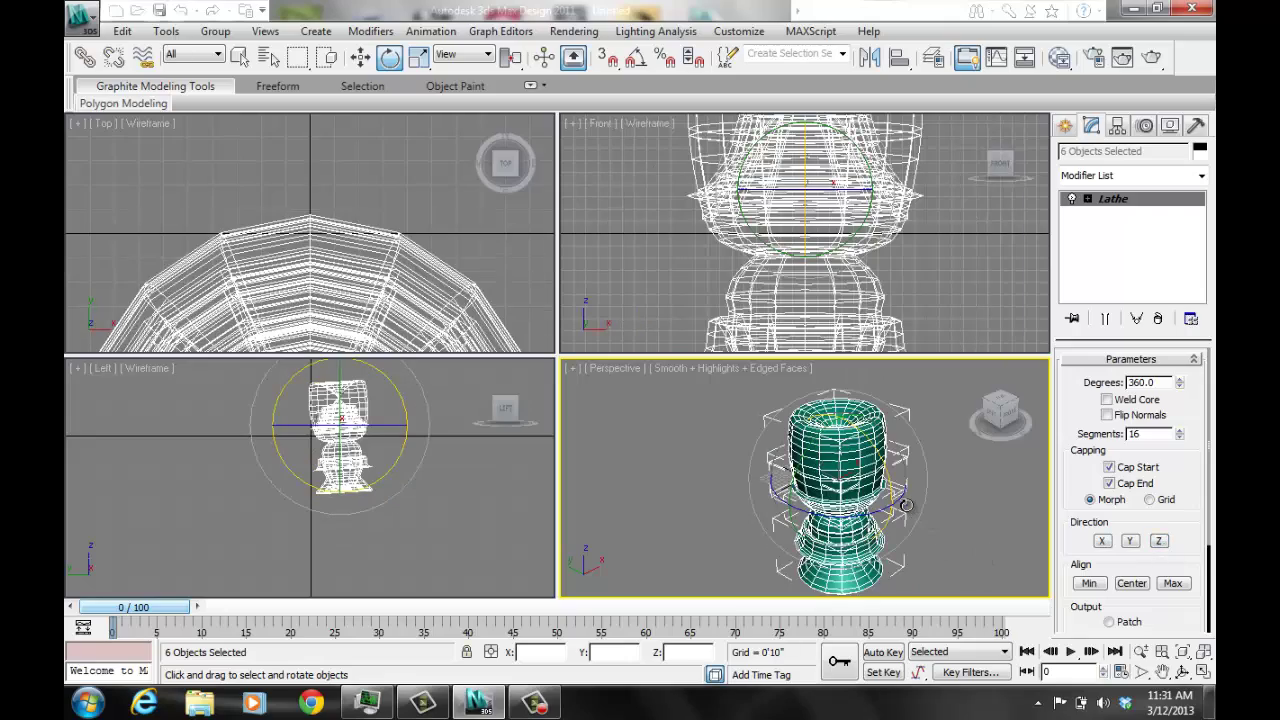
{"action": "left_click_drag", "start_coordinate": [905, 505], "coordinate": [770, 505]}
{"action": "type", "text": "180"}
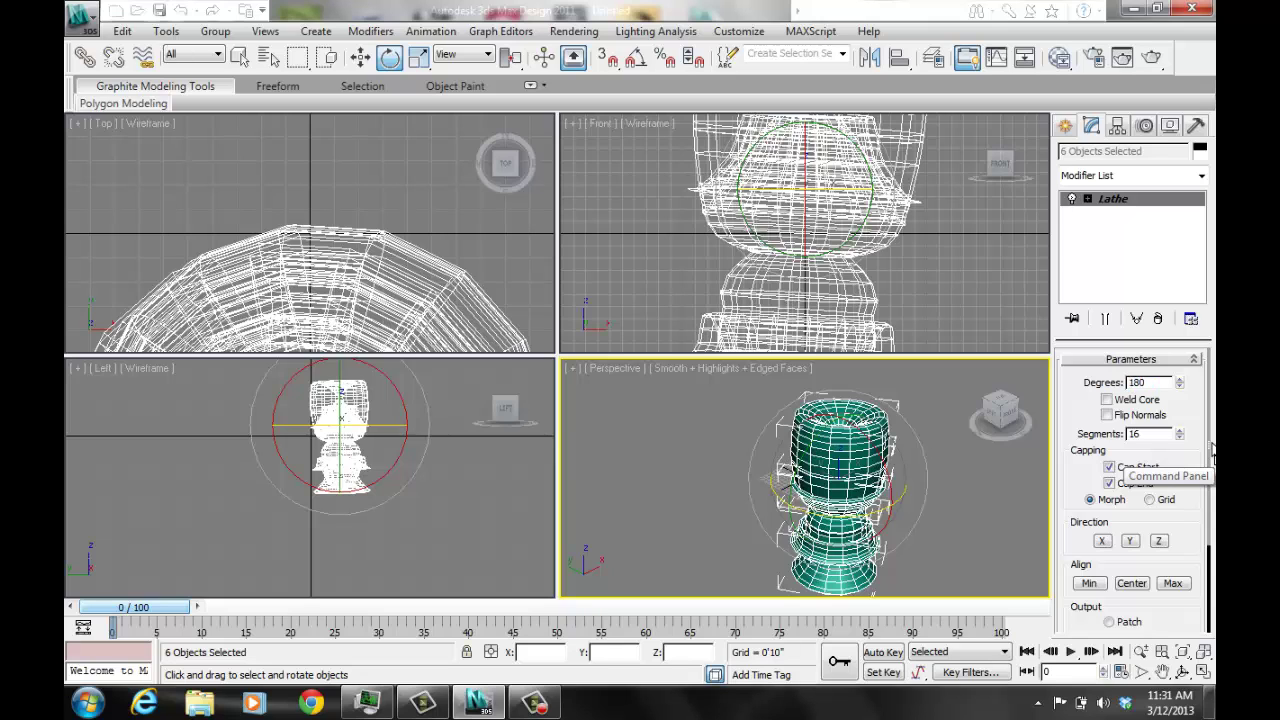
{"action": "key", "text": "Return"}
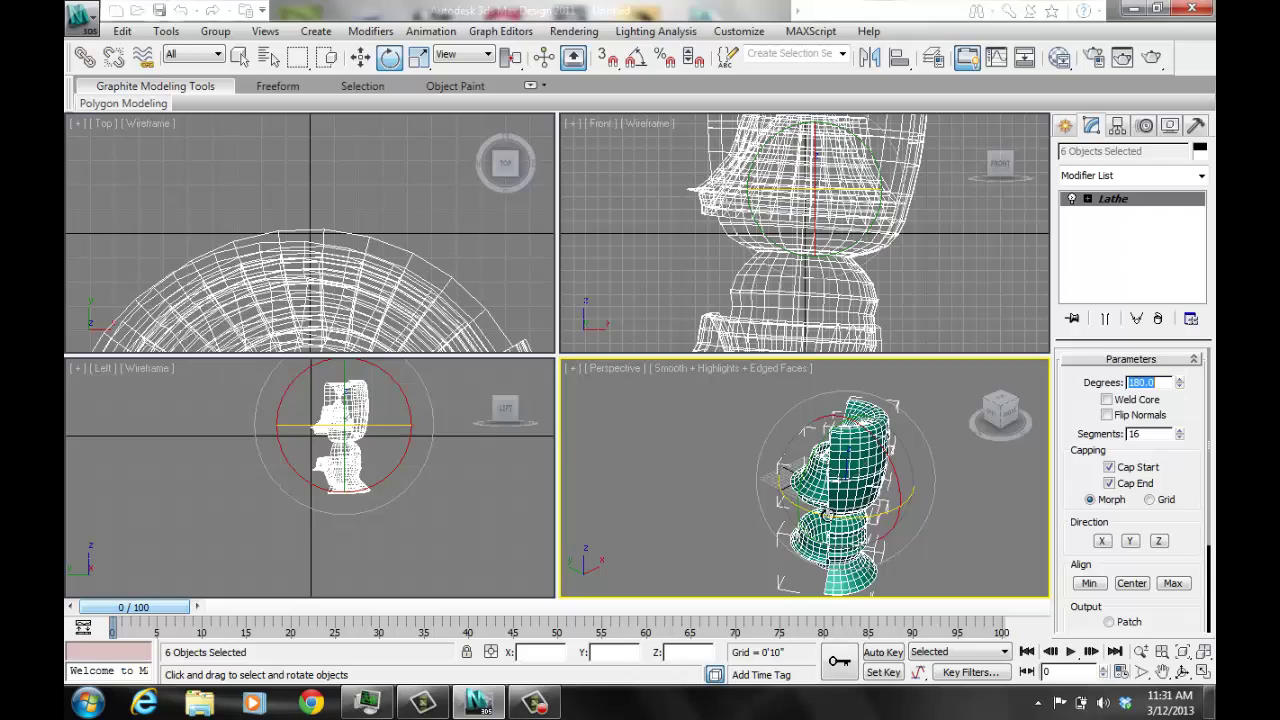
{"action": "mouse_move", "coordinate": [828, 515]}
{"action": "left_mouse_down"}
{"action": "mouse_move", "coordinate": [953, 421]}
{"action": "mouse_move", "coordinate": [765, 505]}
{"action": "left_mouse_up"}
{"action": "type", "text": "360"}
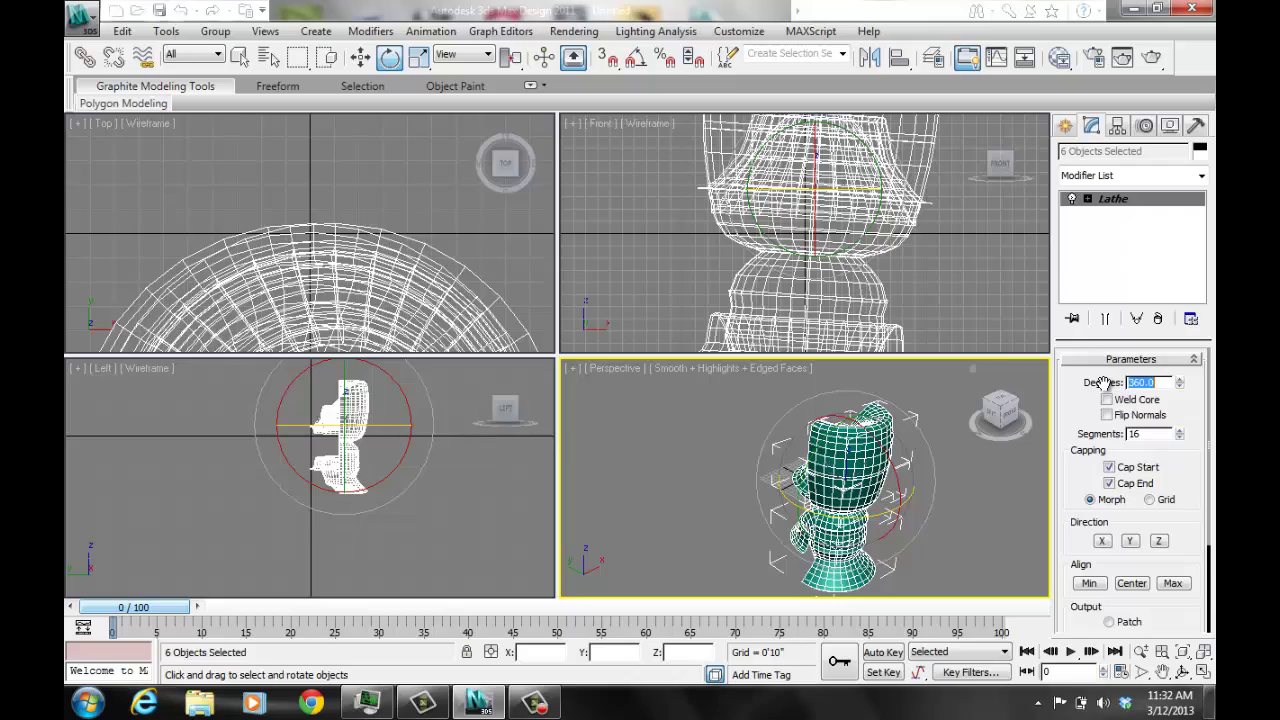
{"action": "key", "text": "Return"}
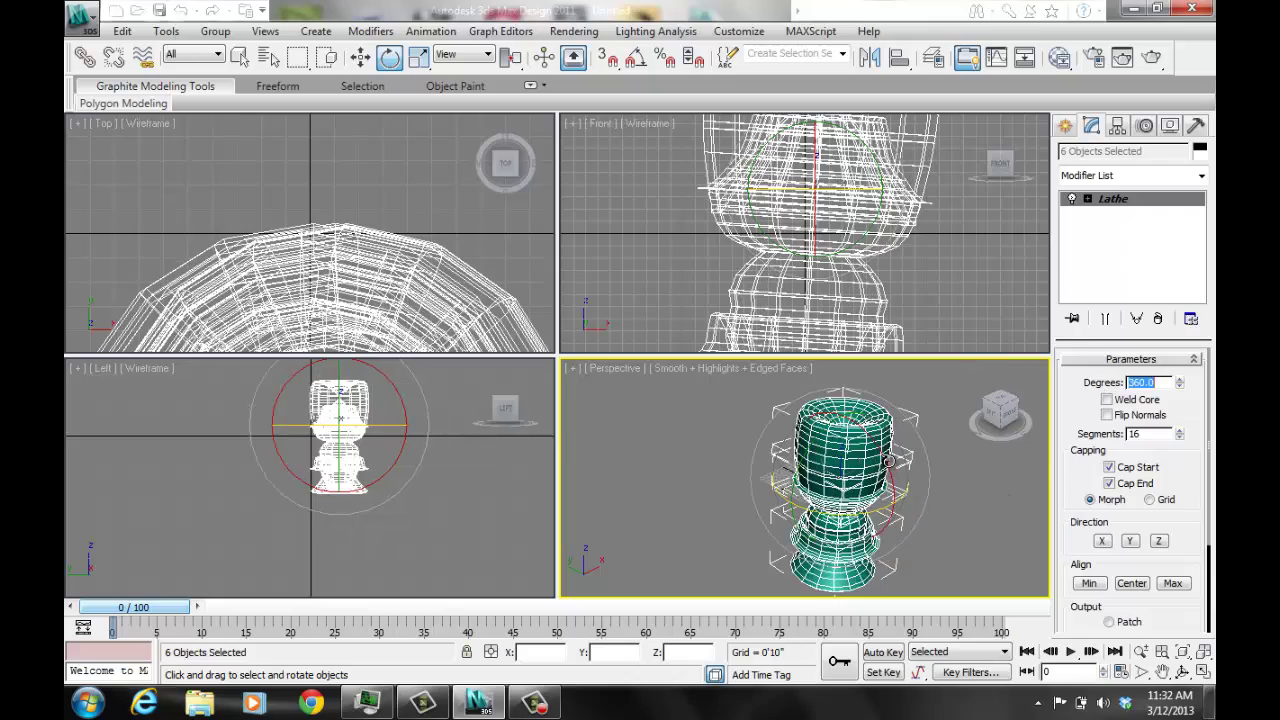
Tilt the vase about its X axis, deselect it, and zoom extents in the Front view
{"action": "left_click_drag", "start_coordinate": [888, 462], "coordinate": [891, 548]}
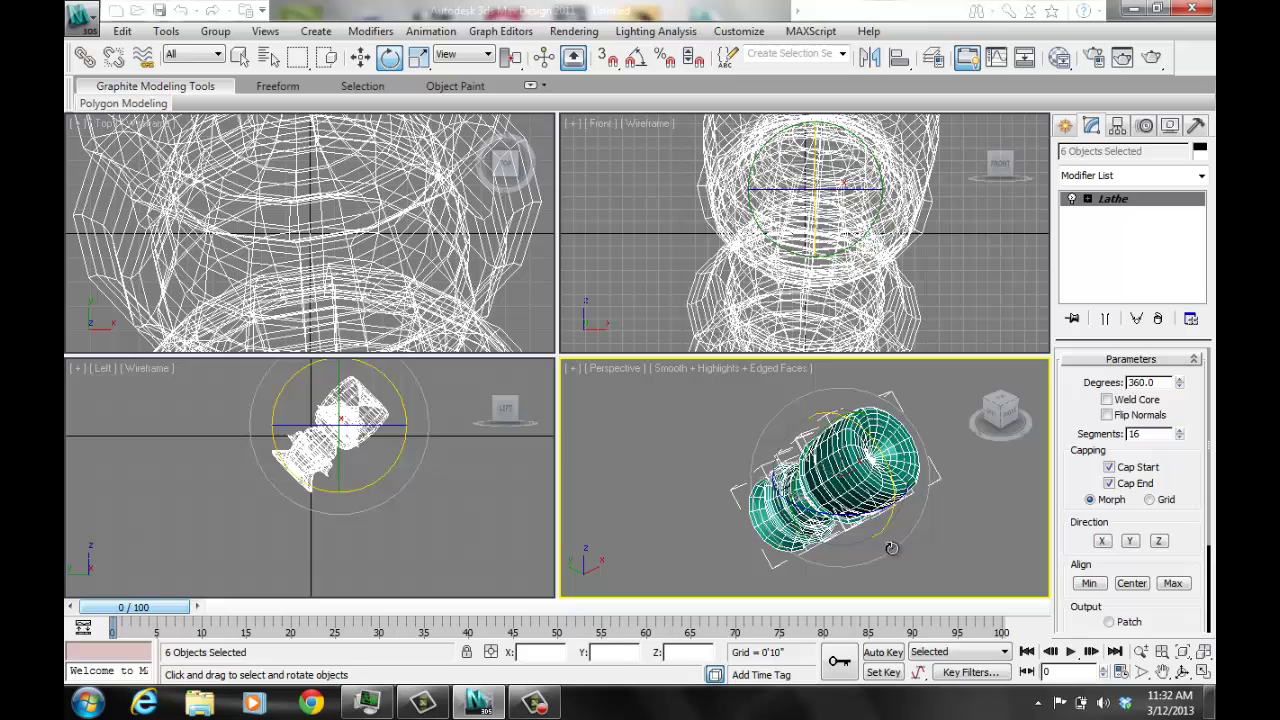
{"action": "left_click", "coordinate": [649, 478]}
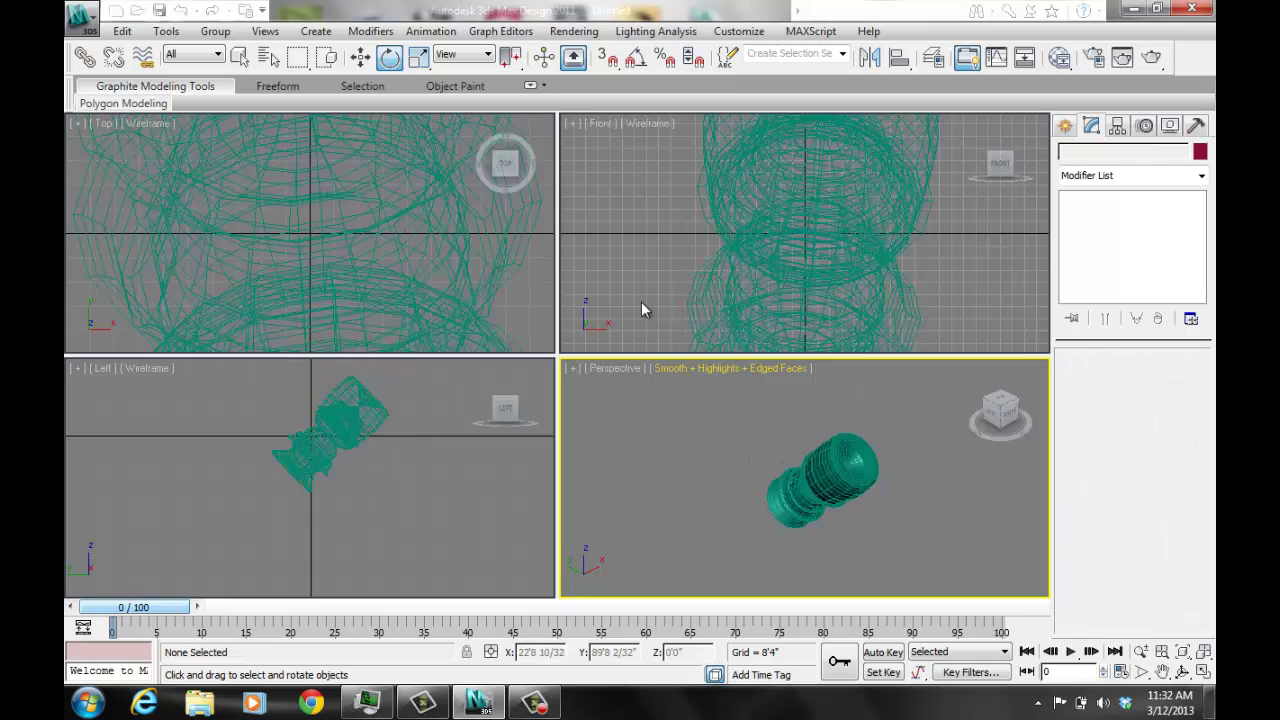
{"action": "left_click", "coordinate": [639, 271]}
{"action": "key", "text": "z"}
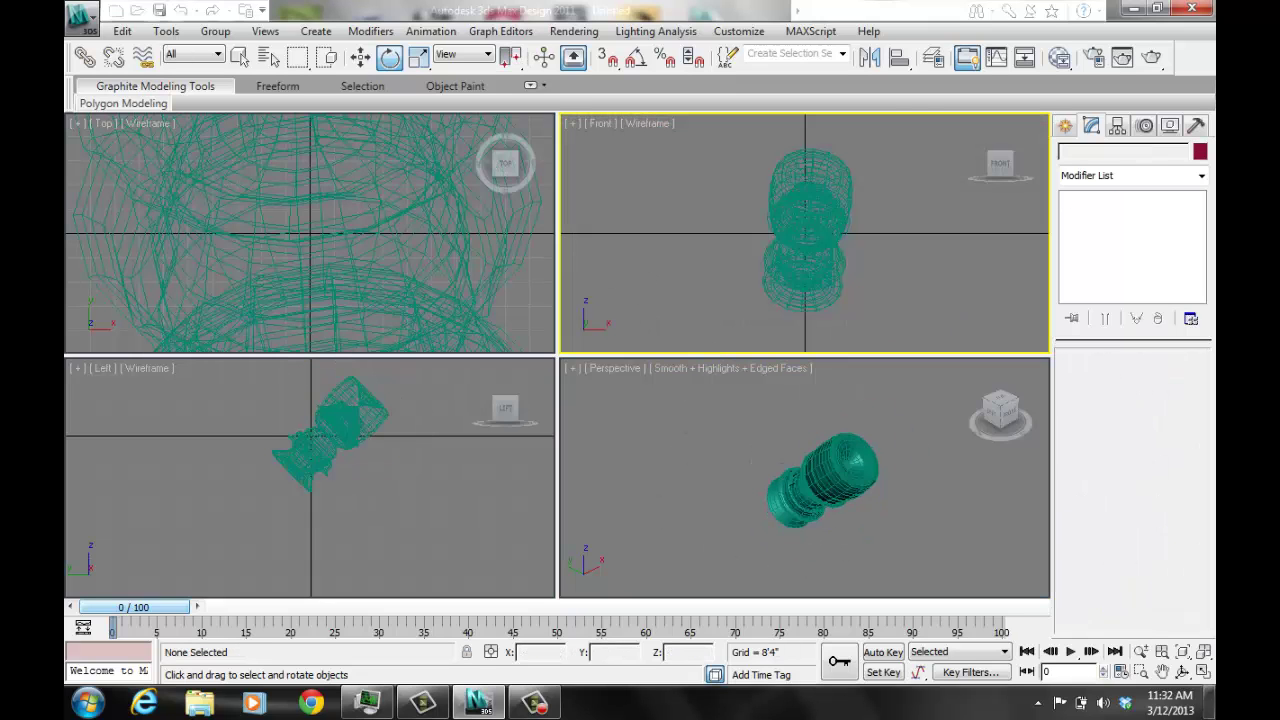